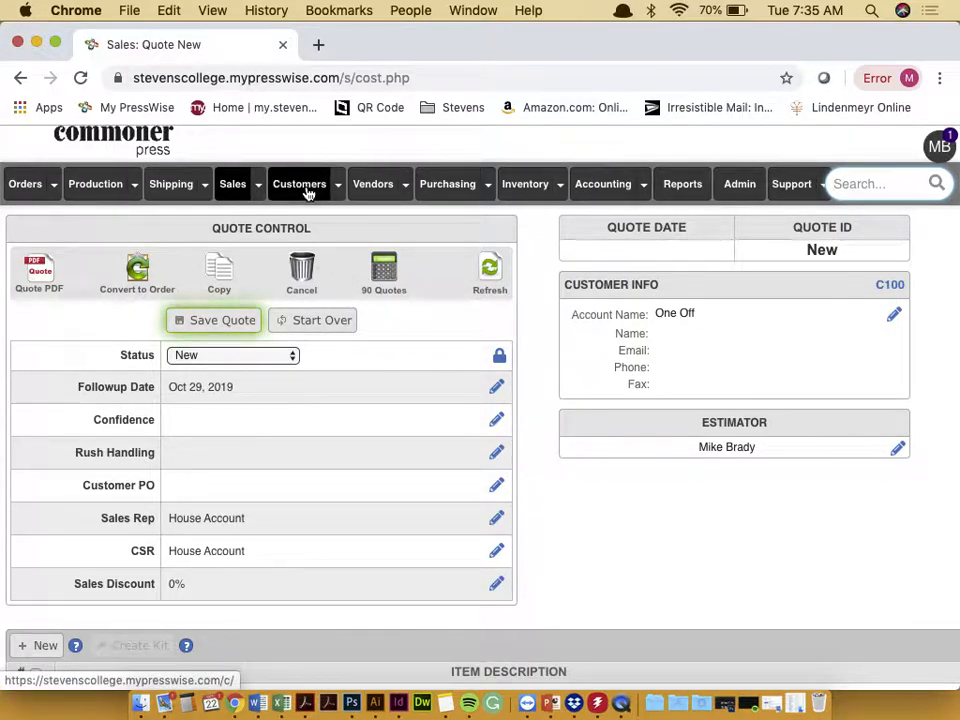
Step: Check the project name and business card line item, and save the new quote
scroll(307, 190, "down", 10)
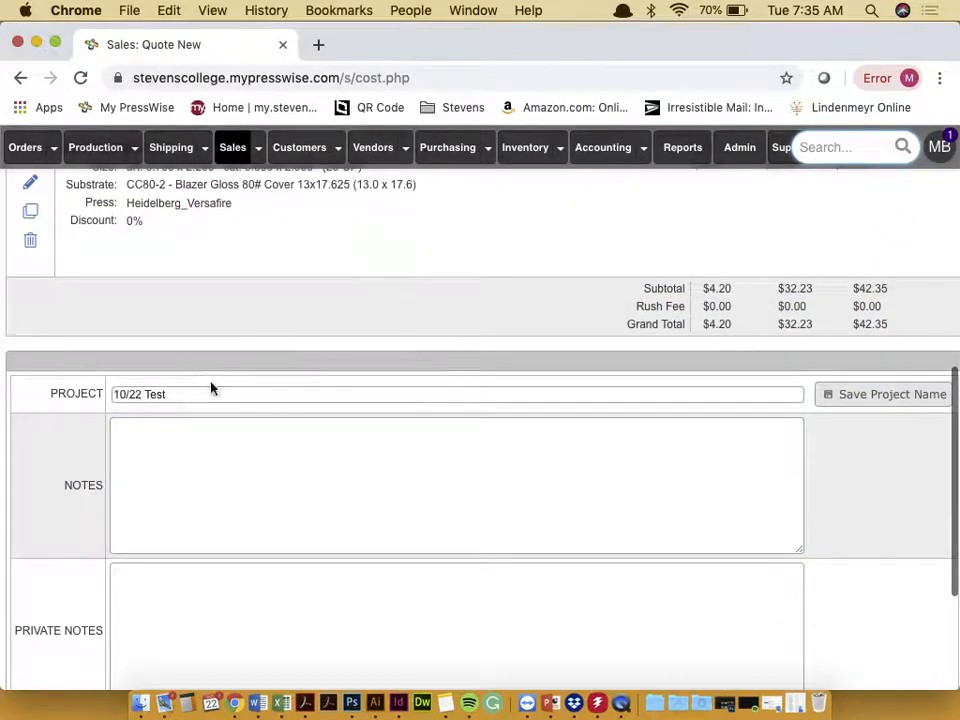
left_click_drag(177, 397, 118, 396)
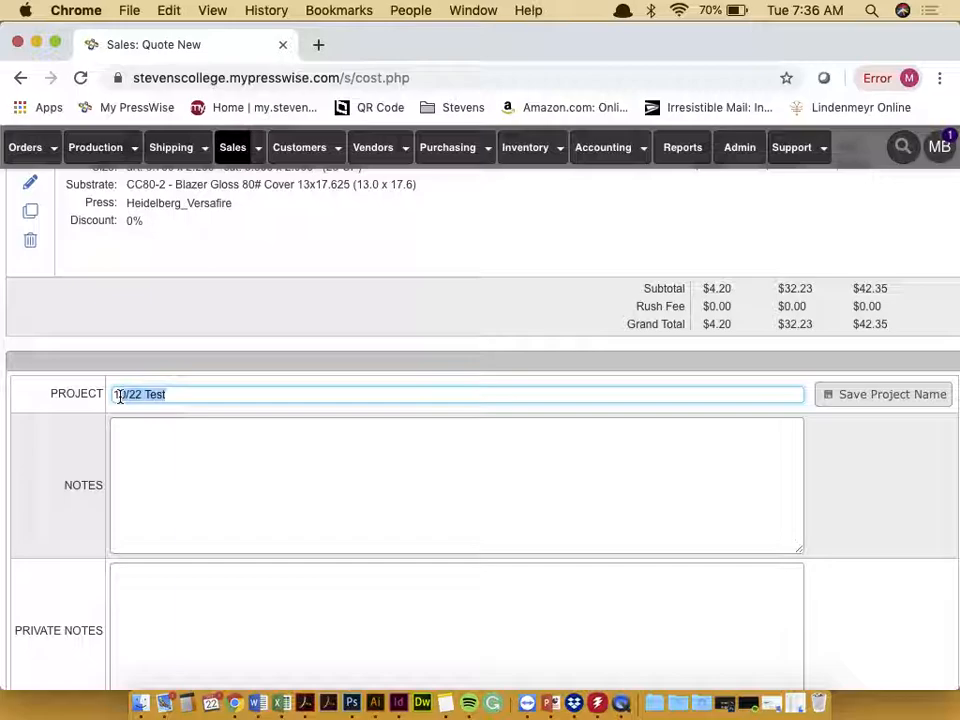
scroll(840, 426, "up", 4)
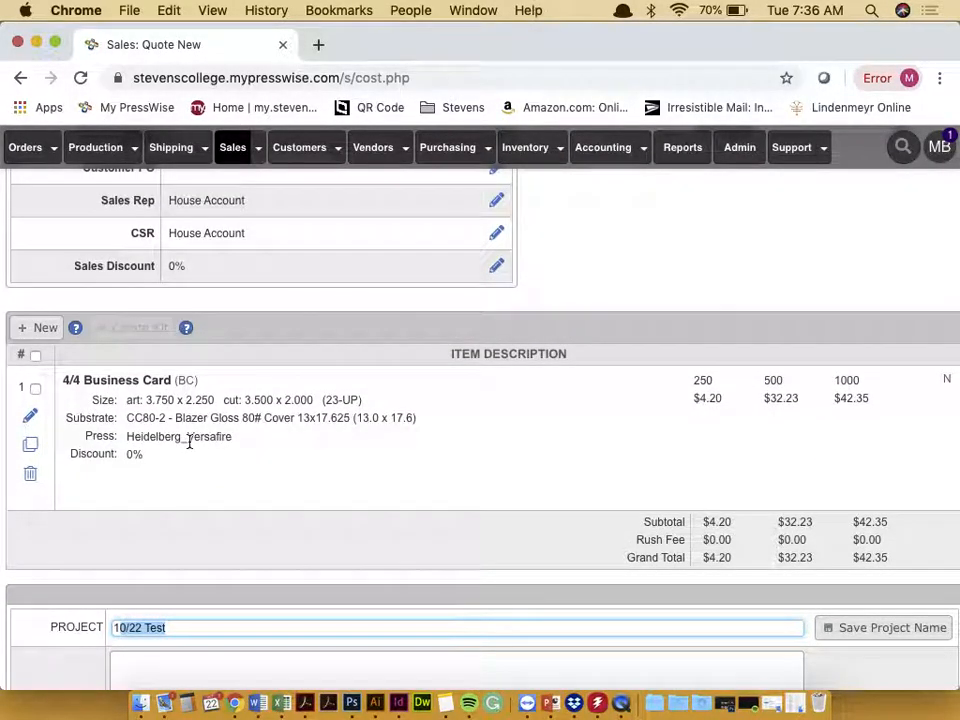
scroll(154, 412, "up", 6)
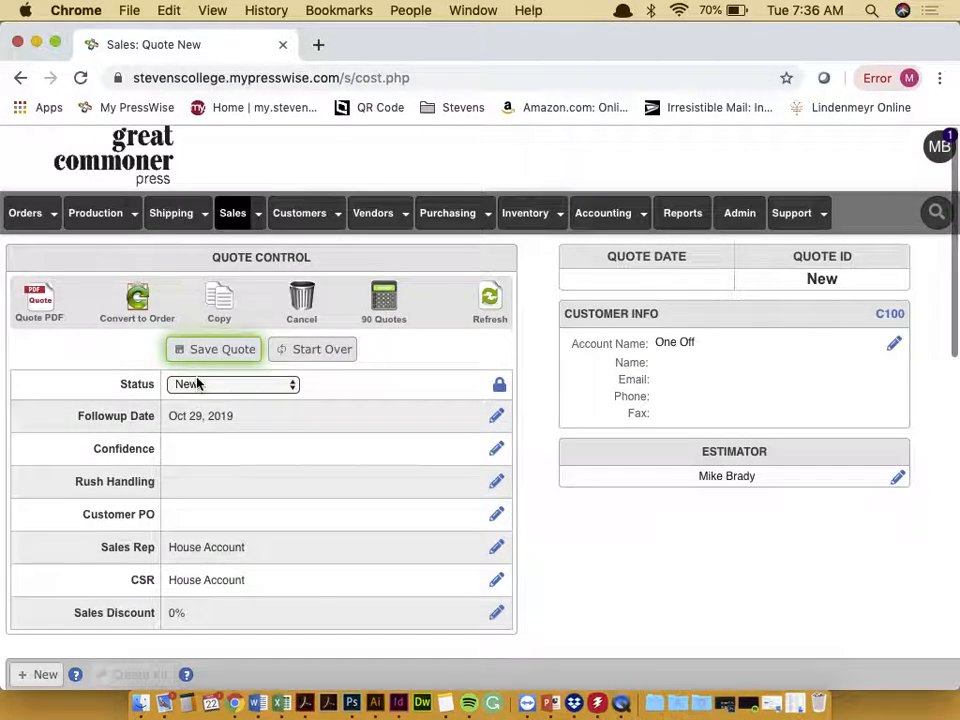
left_click(214, 352)
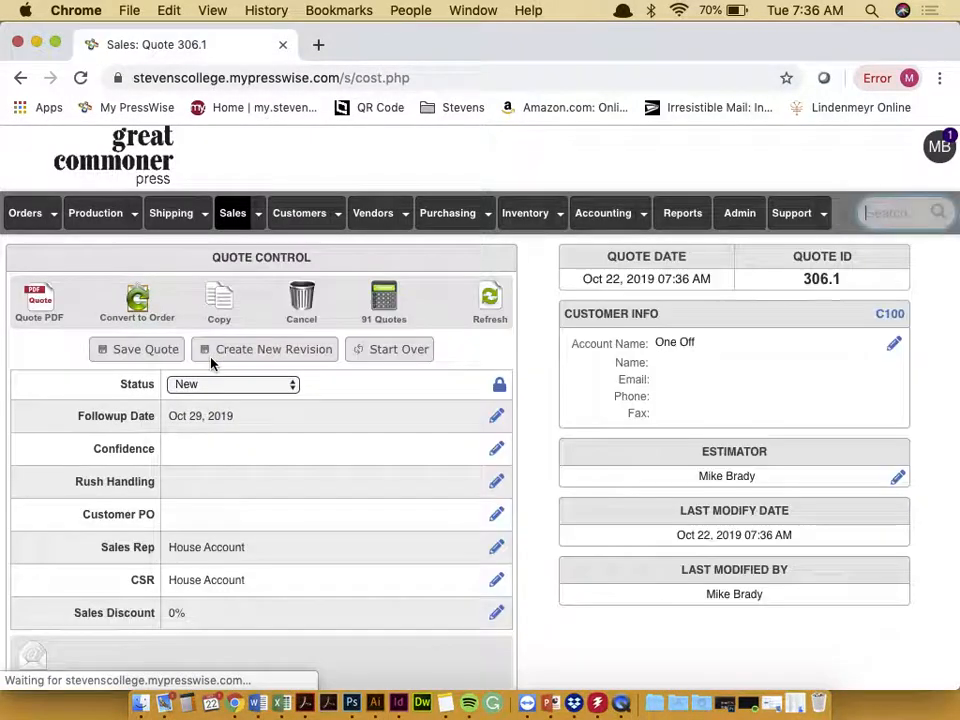
Step: Generate the saved quote's PDF, review the downloaded document, and close it
scroll(86, 381, "down", 2)
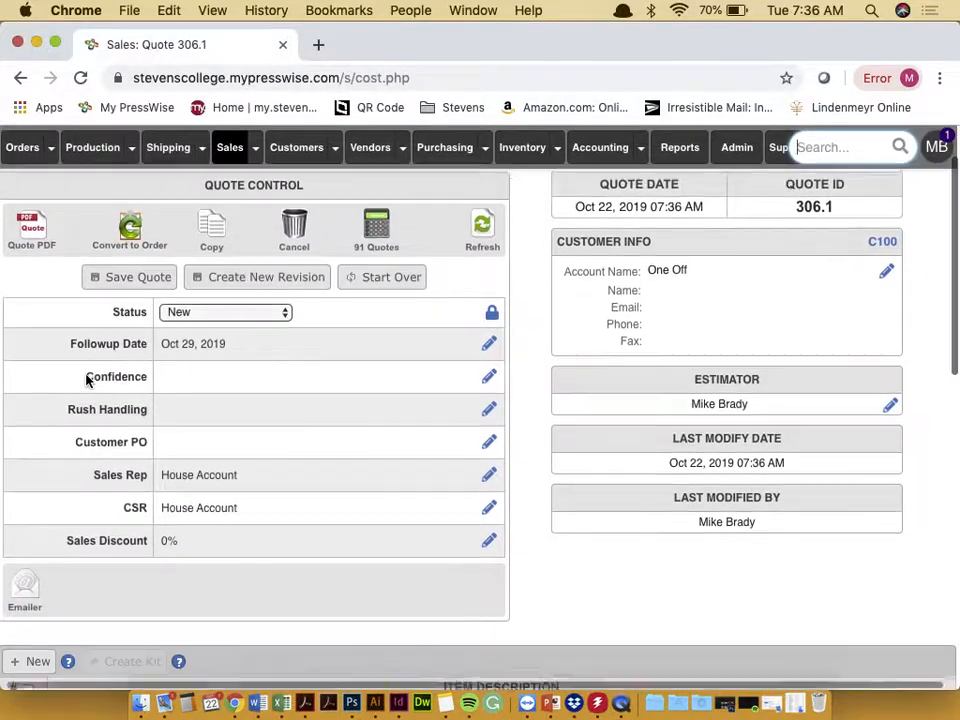
scroll(86, 379, "down", 1)
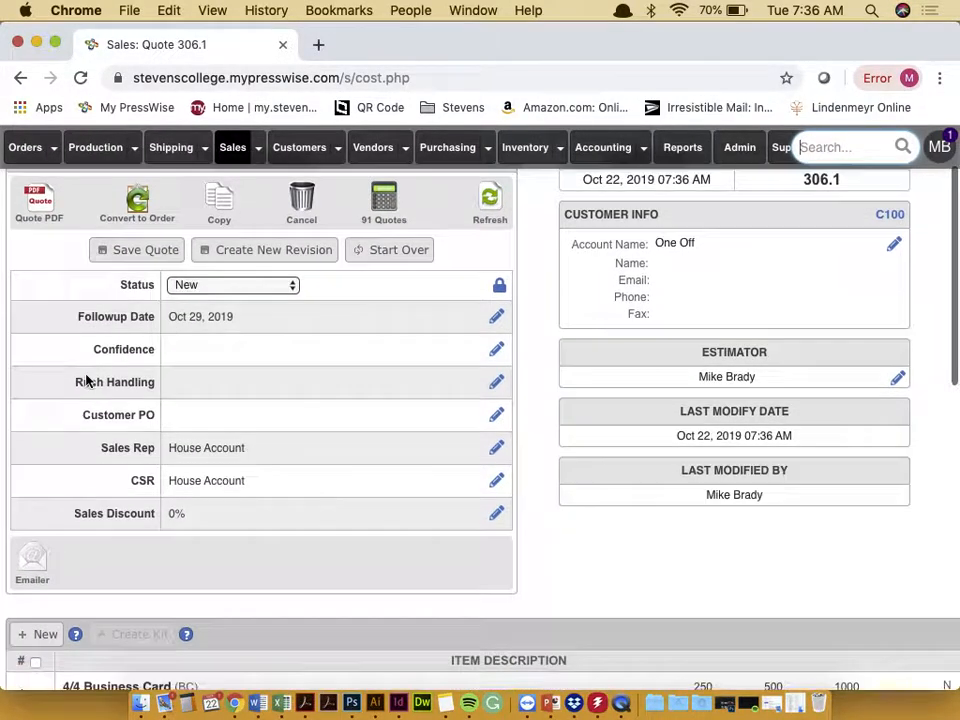
left_click(39, 200)
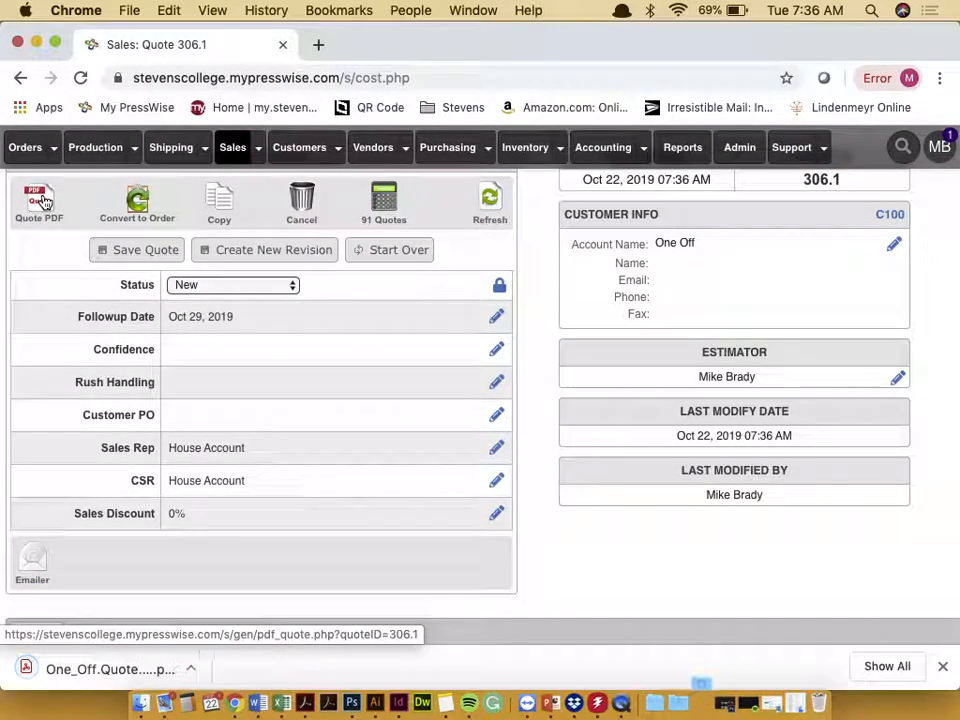
left_click(75, 667)
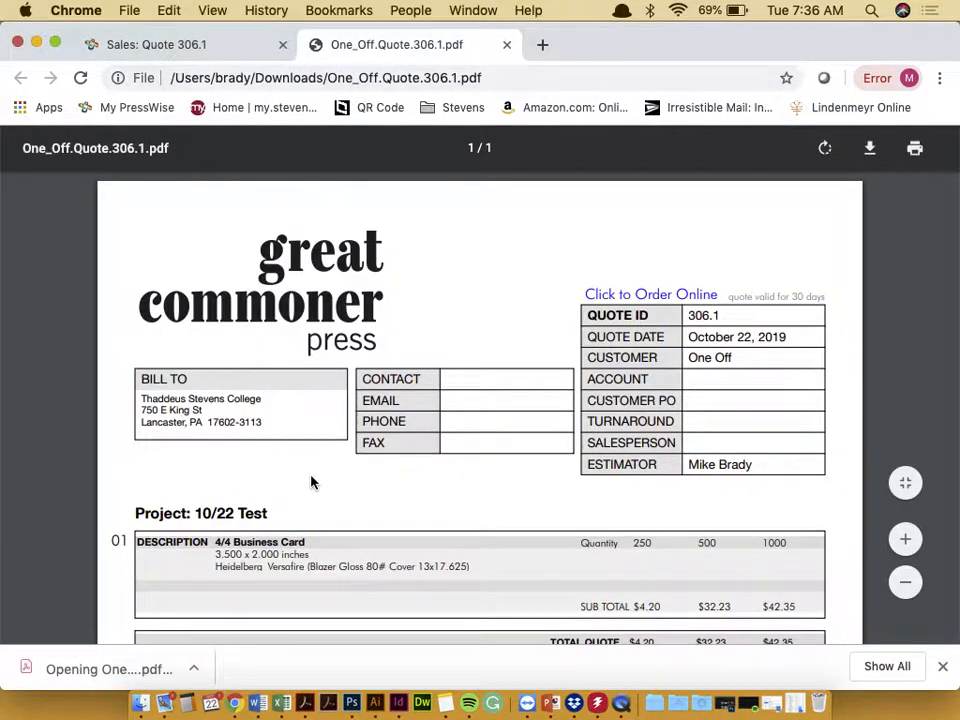
scroll(330, 431, "down", 10)
scroll(330, 431, "up", 10)
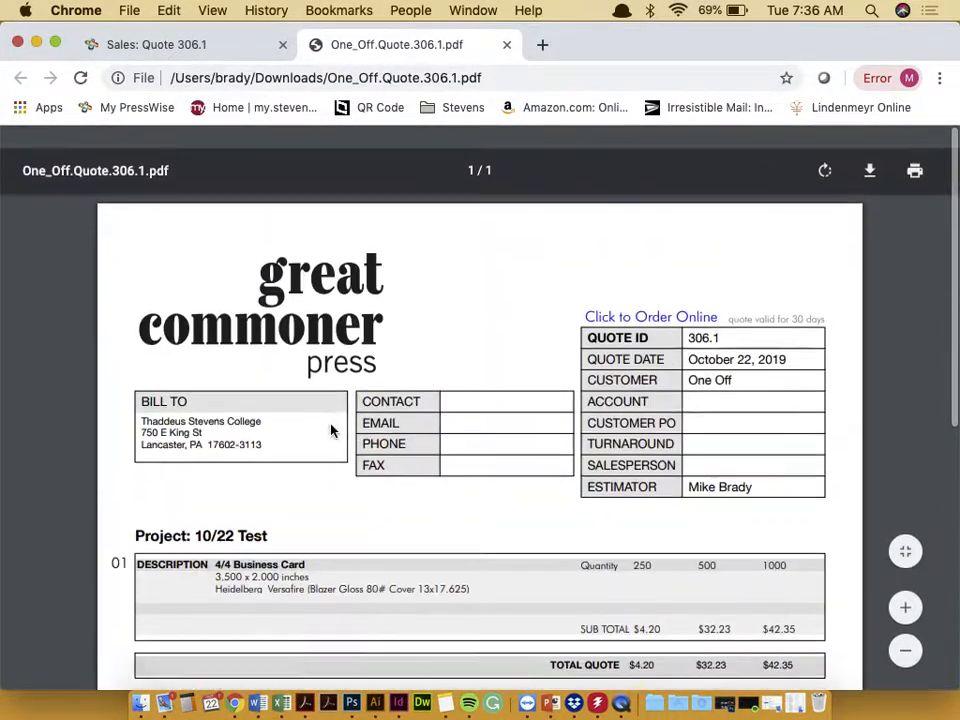
scroll(331, 431, "down", 1)
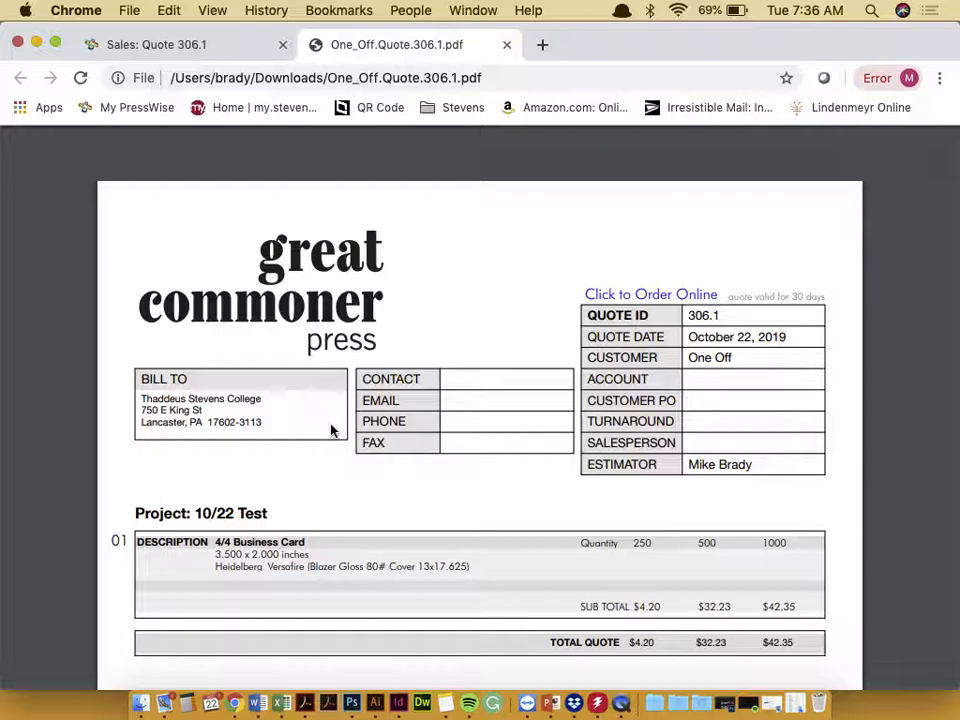
key("super+w")
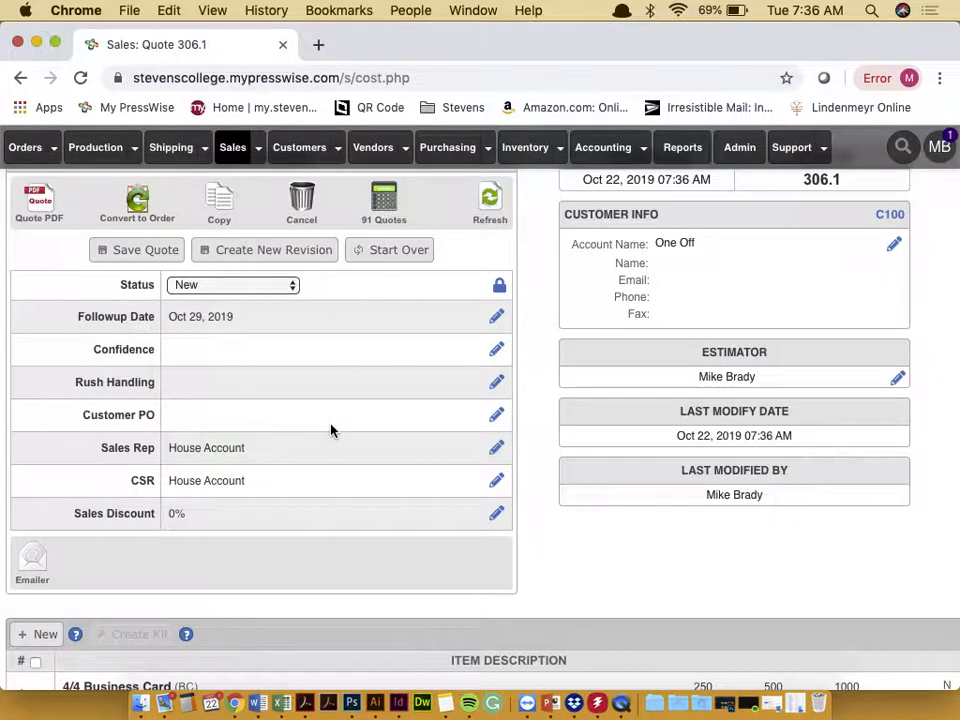
Step: Open the quote's email form and check the recipient field and prefilled message without sending anything
scroll(290, 400, "down", 5)
left_click(36, 318)
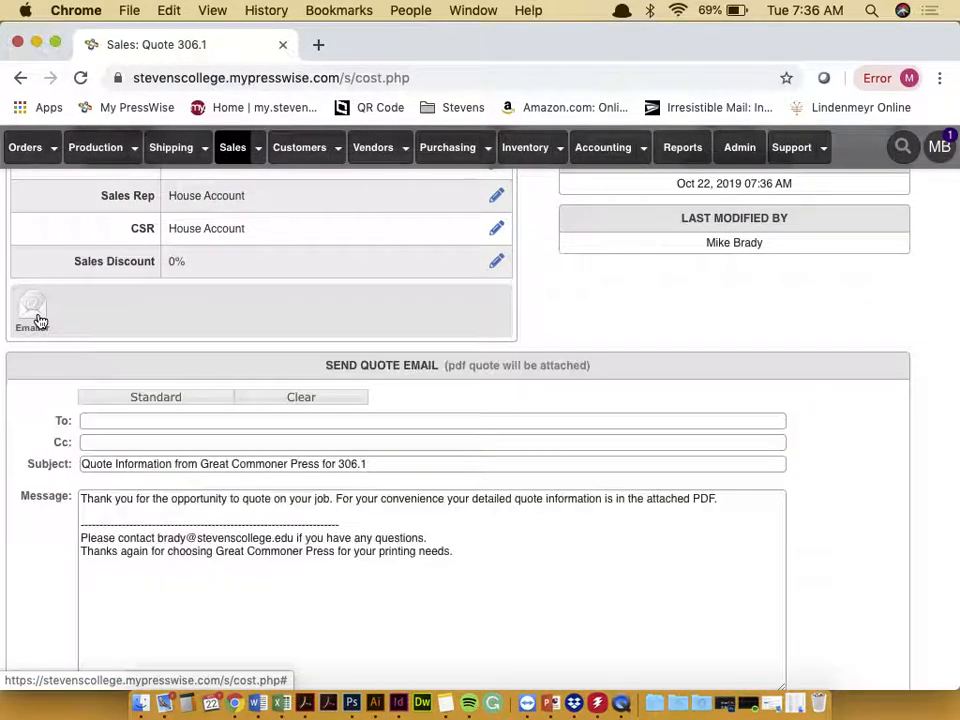
left_click(117, 421)
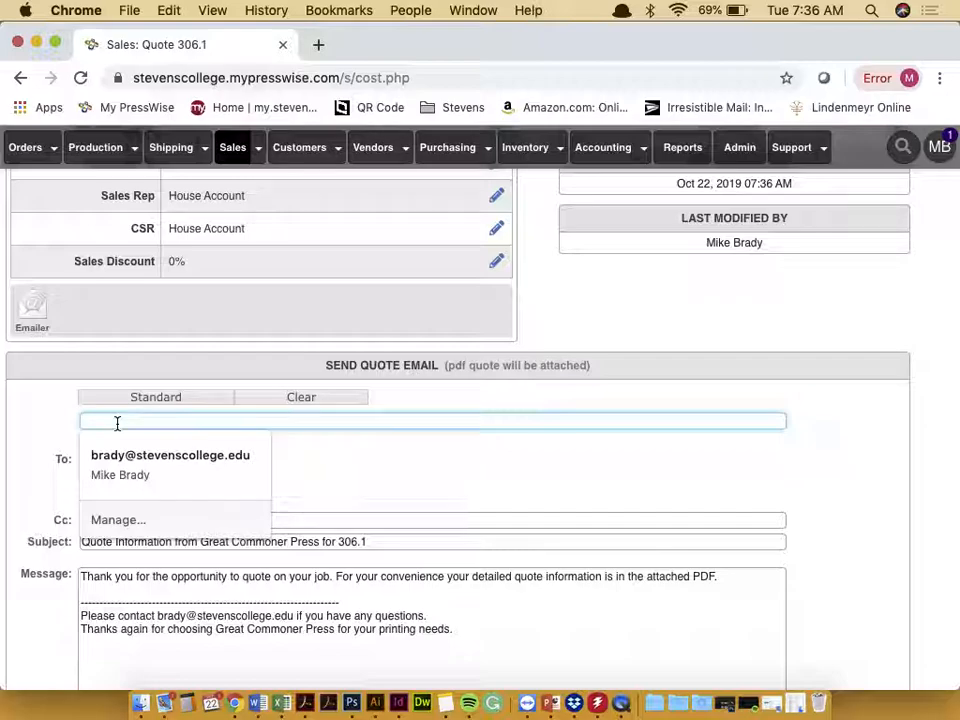
left_click(651, 341)
Step: Convert the quote to a new order using the 250 business card quantity
scroll(649, 336, "up", 8)
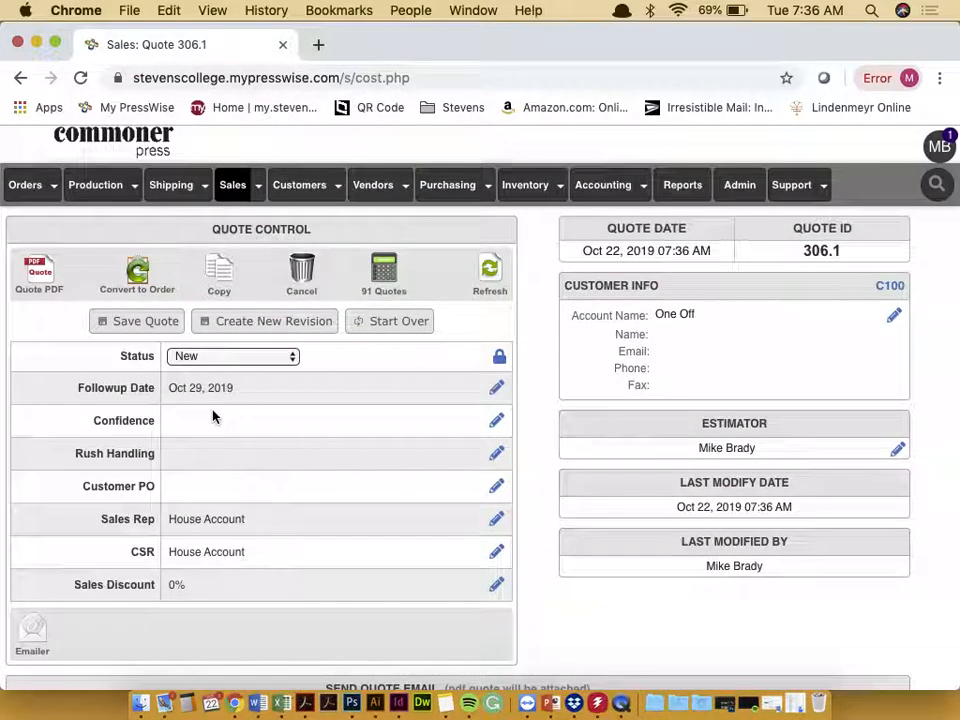
scroll(212, 414, "up", 1)
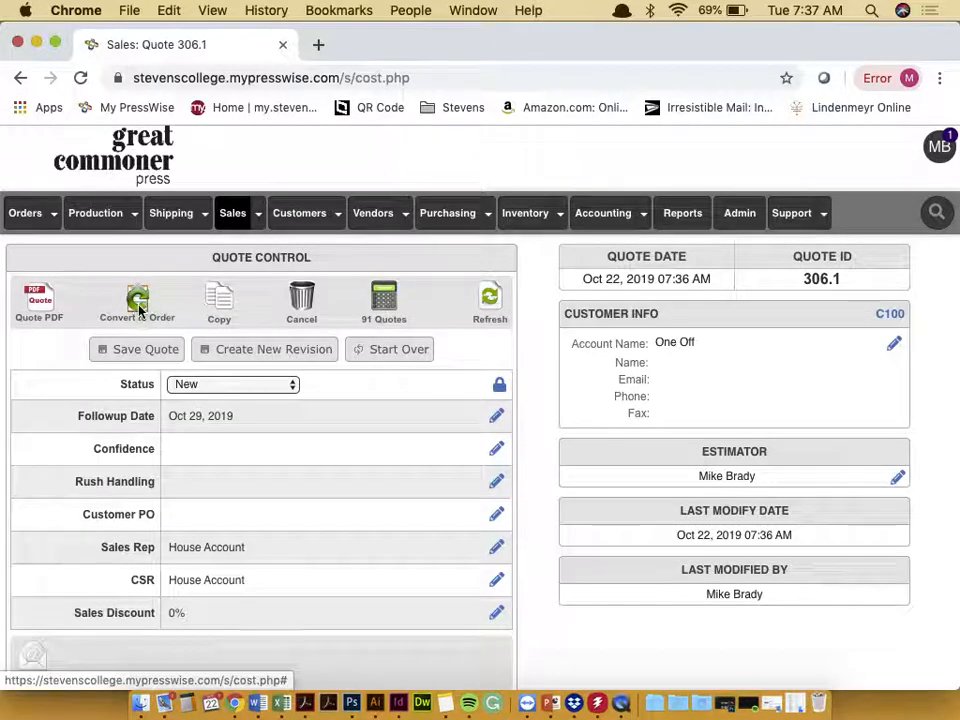
left_click(37, 297)
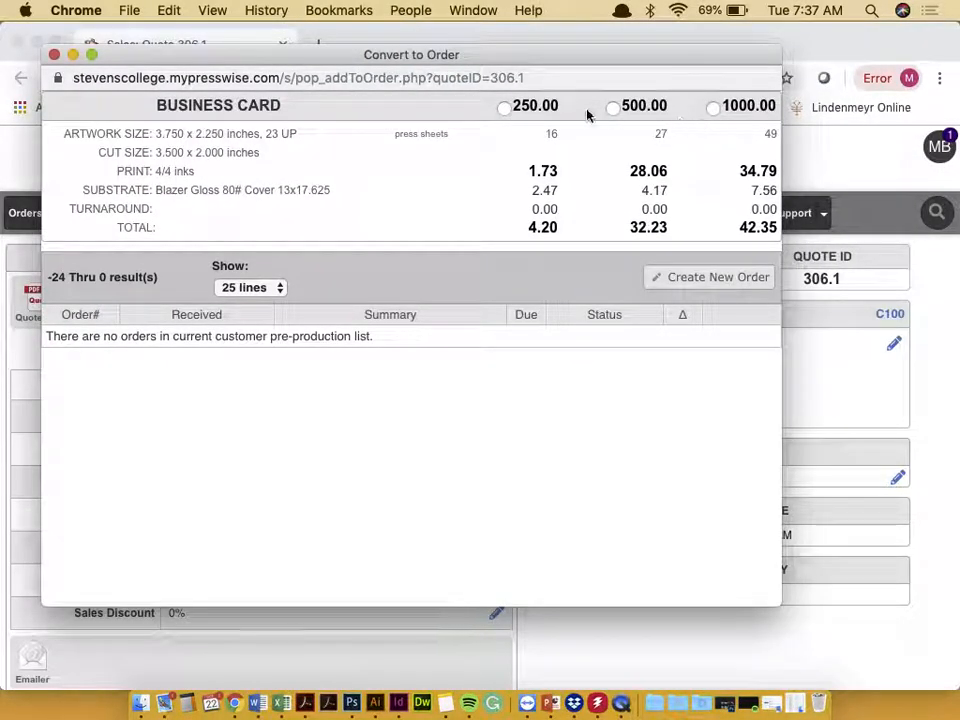
left_click(505, 110)
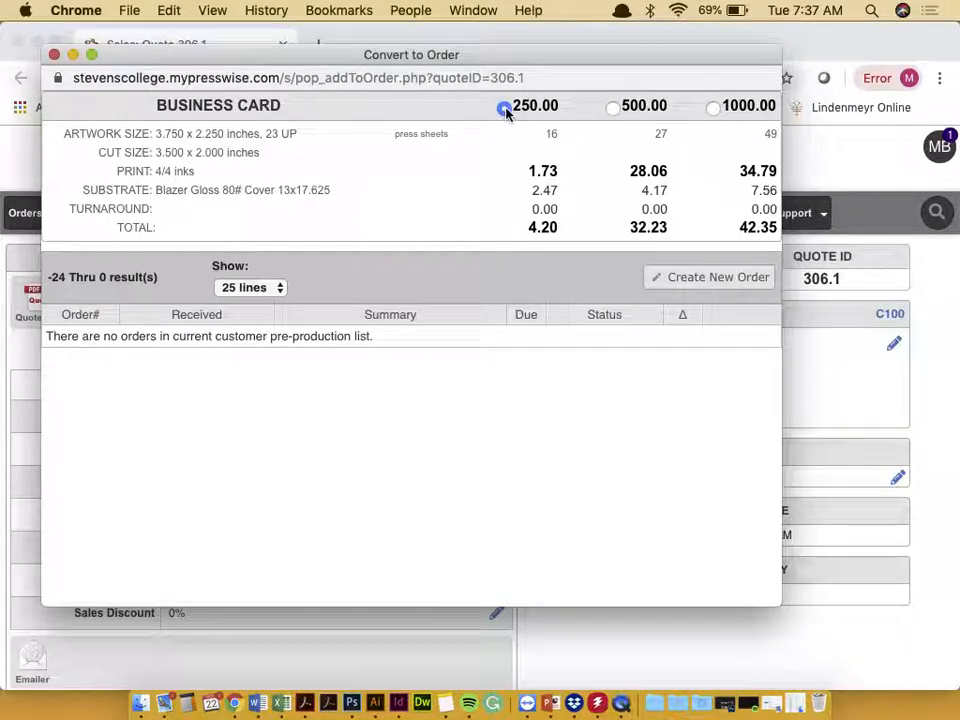
left_click(736, 286)
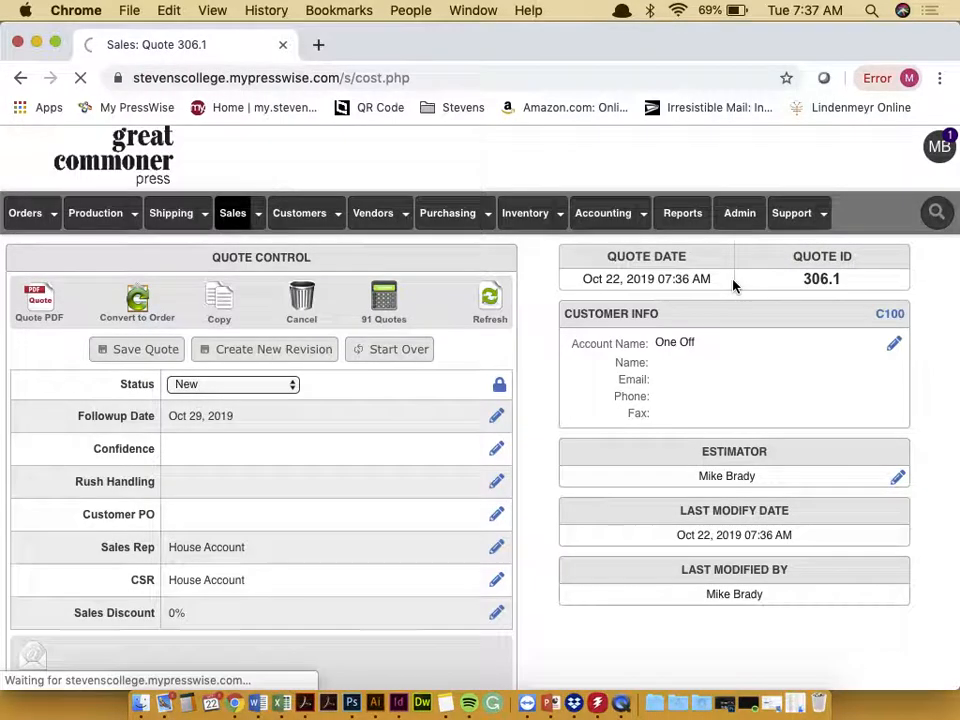
Step: Open artwork linking for the order's 4/4 Business Card item and set its front to artwork already on press or linking multipage file
scroll(388, 420, "down", 5)
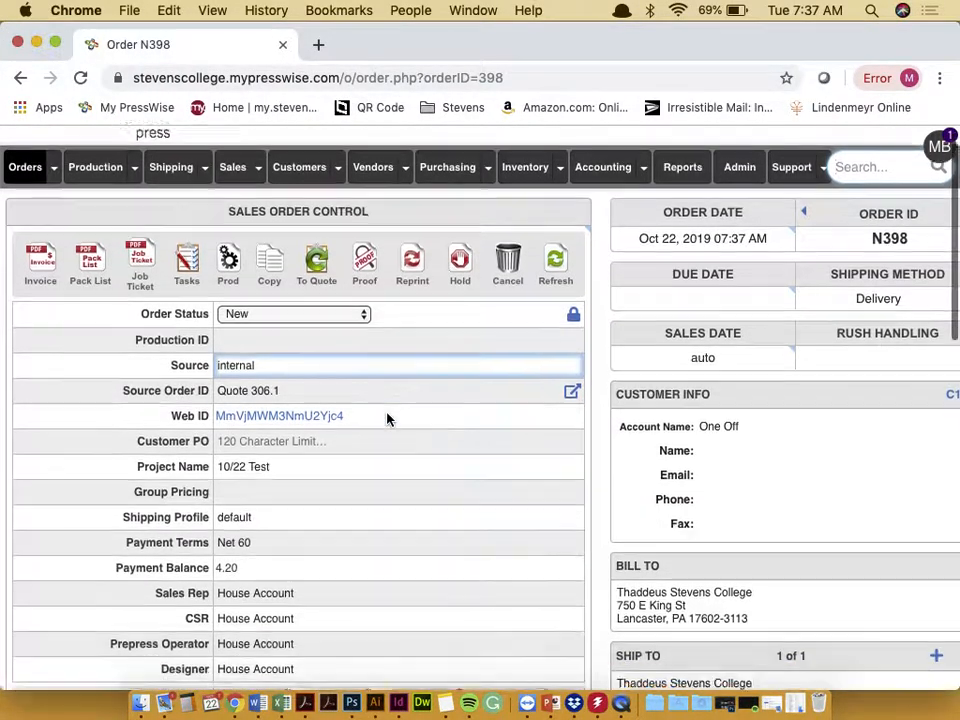
scroll(388, 419, "down", 3)
scroll(388, 418, "up", 6)
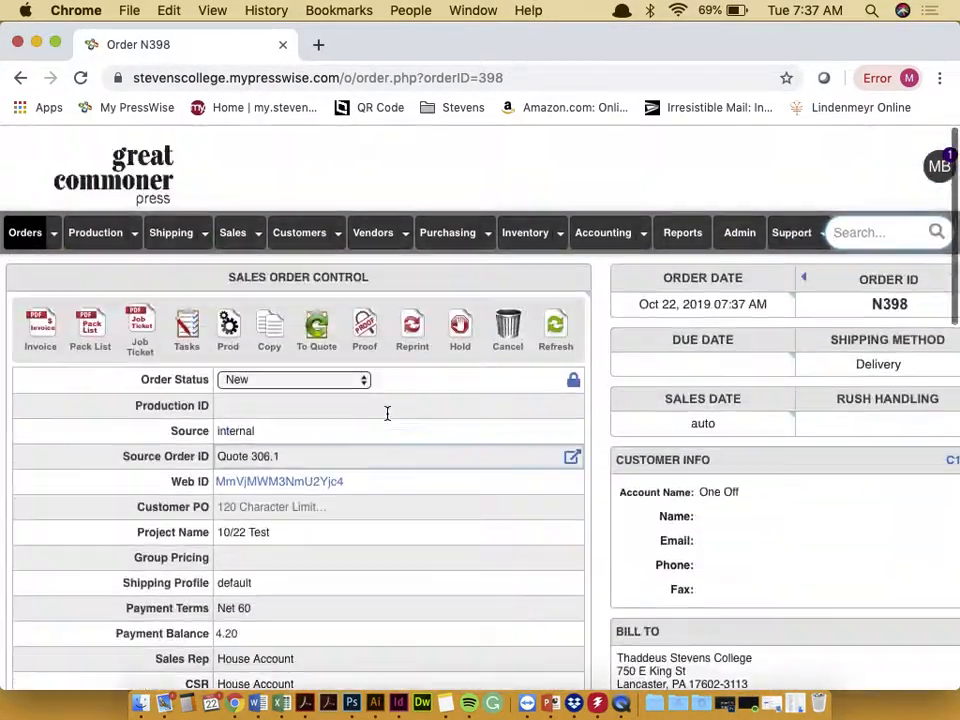
scroll(388, 415, "down", 1)
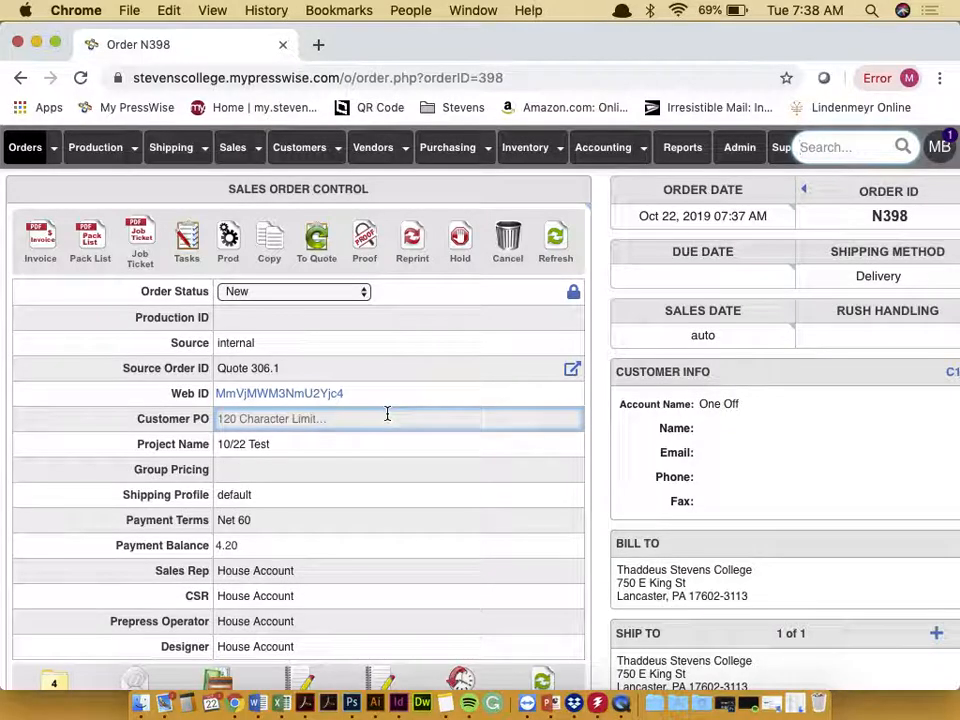
scroll(242, 497, "down", 10)
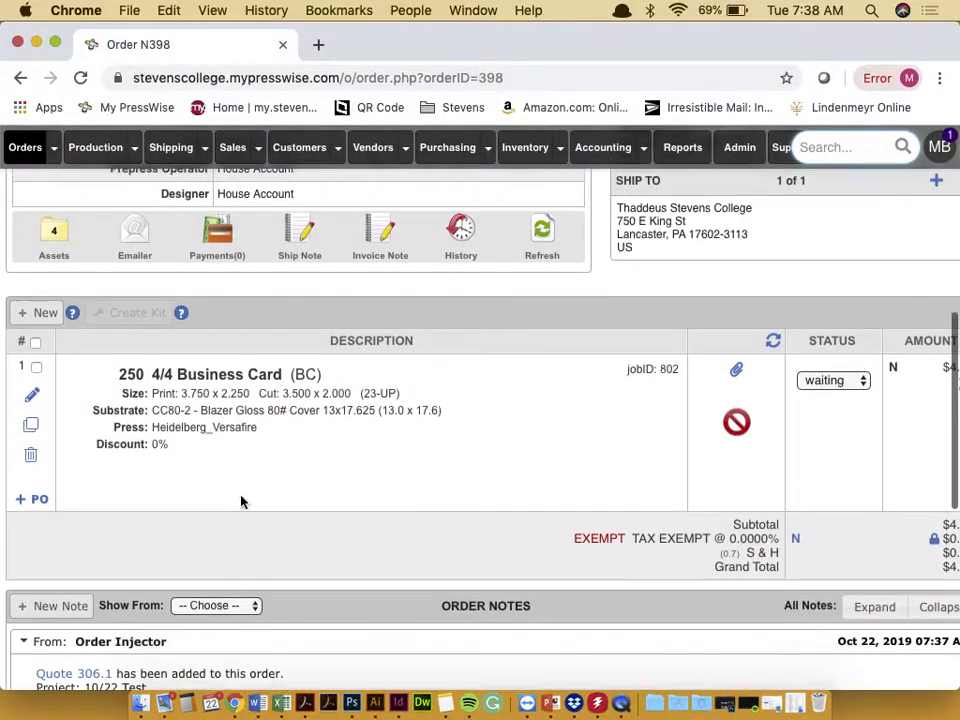
scroll(241, 501, "up", 2)
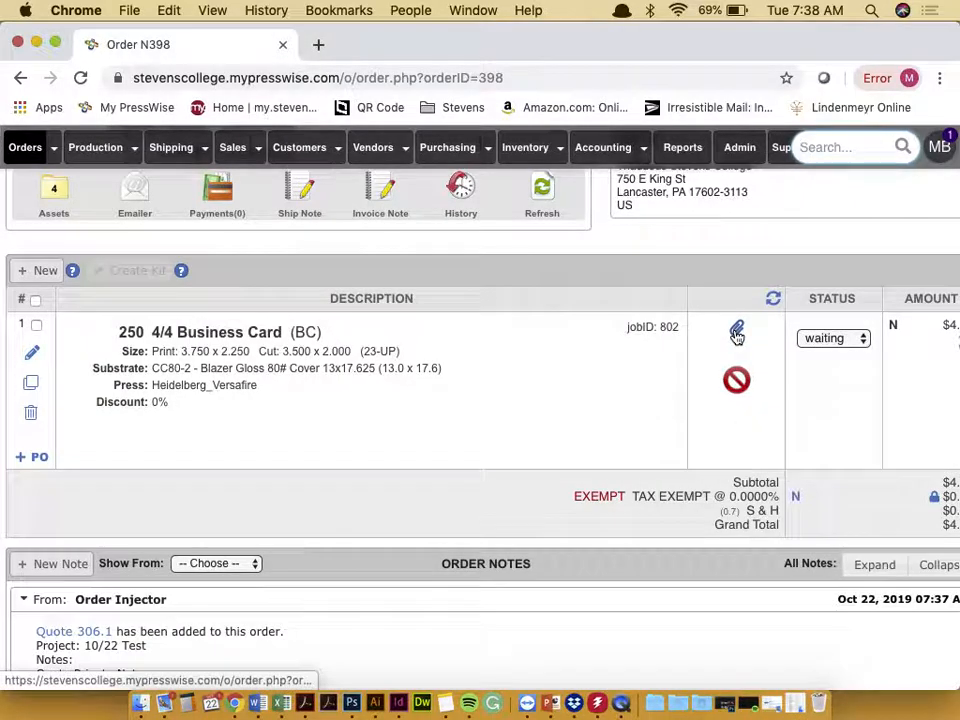
left_click(736, 328)
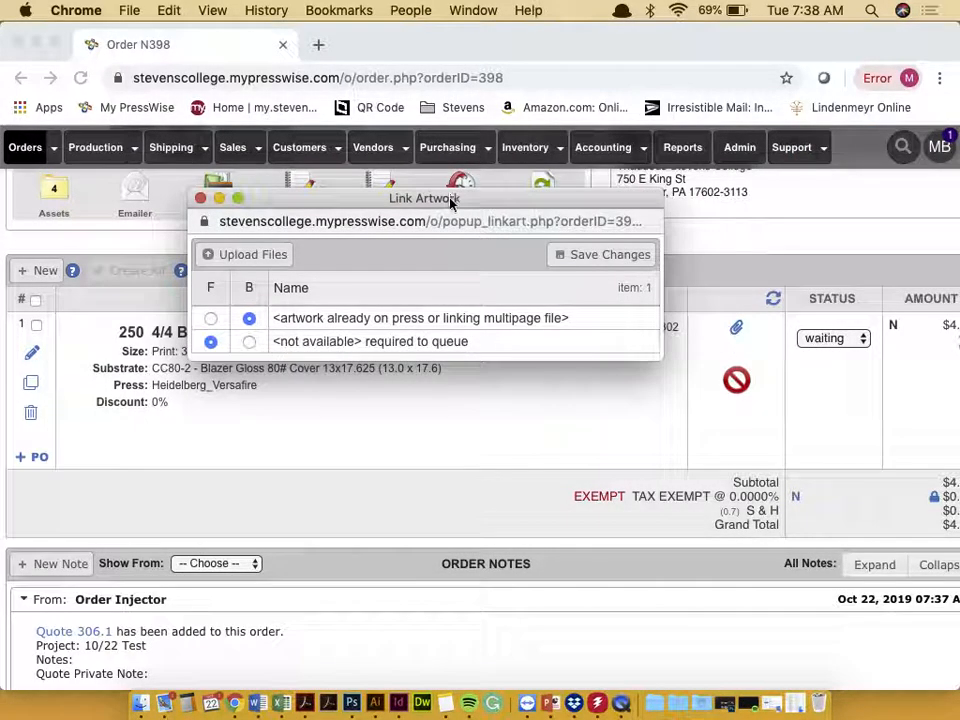
left_click_drag(450, 199, 317, 122)
left_click_drag(527, 283, 669, 606)
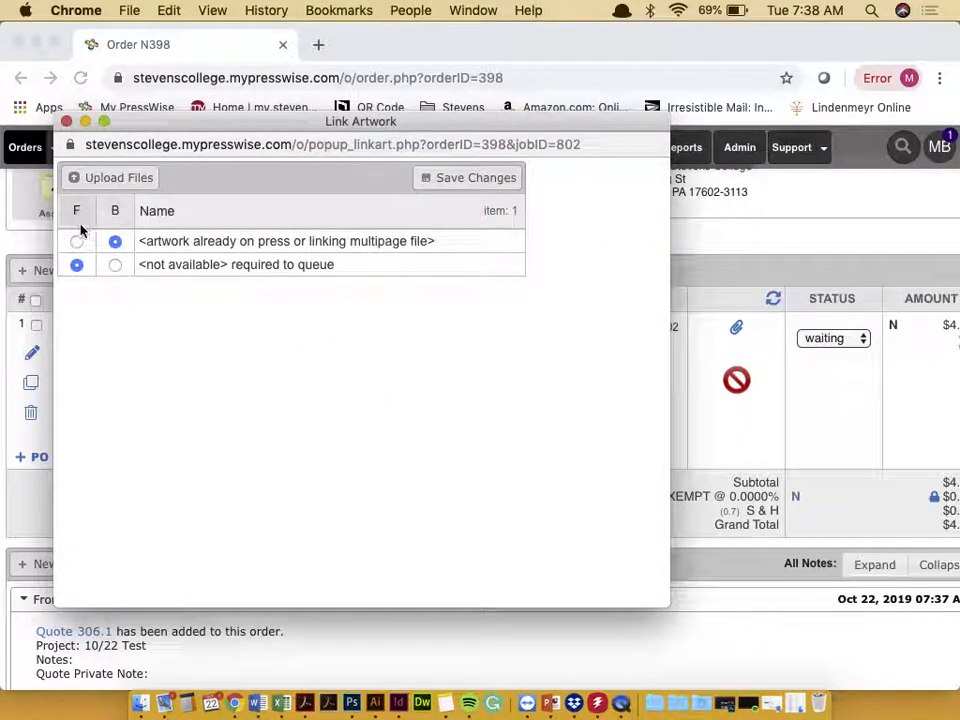
left_click_drag(204, 122, 236, 156)
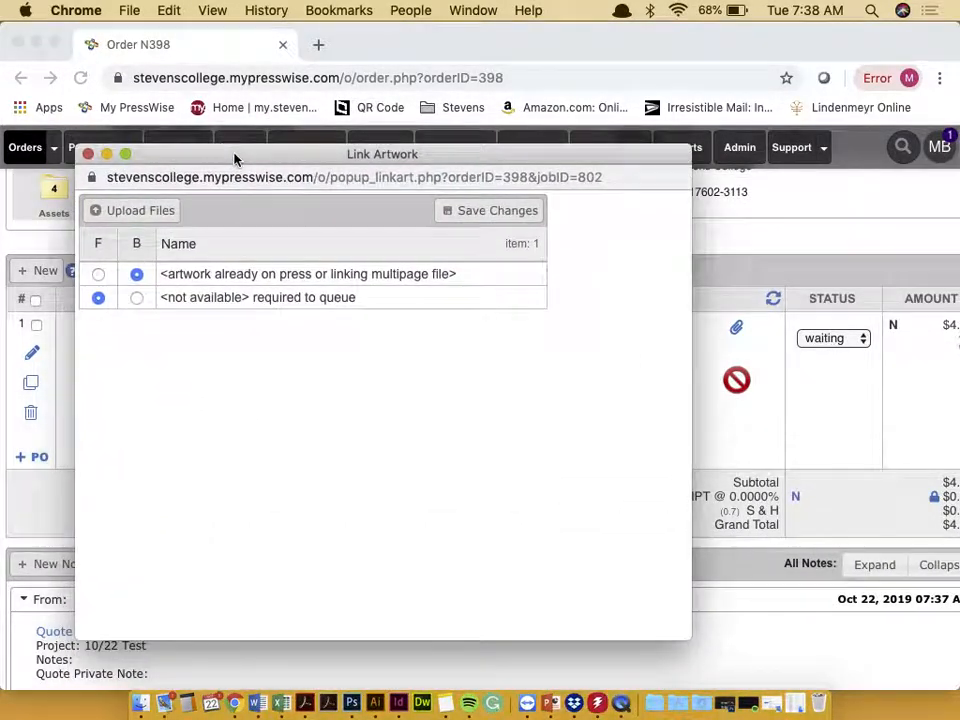
left_click(98, 298)
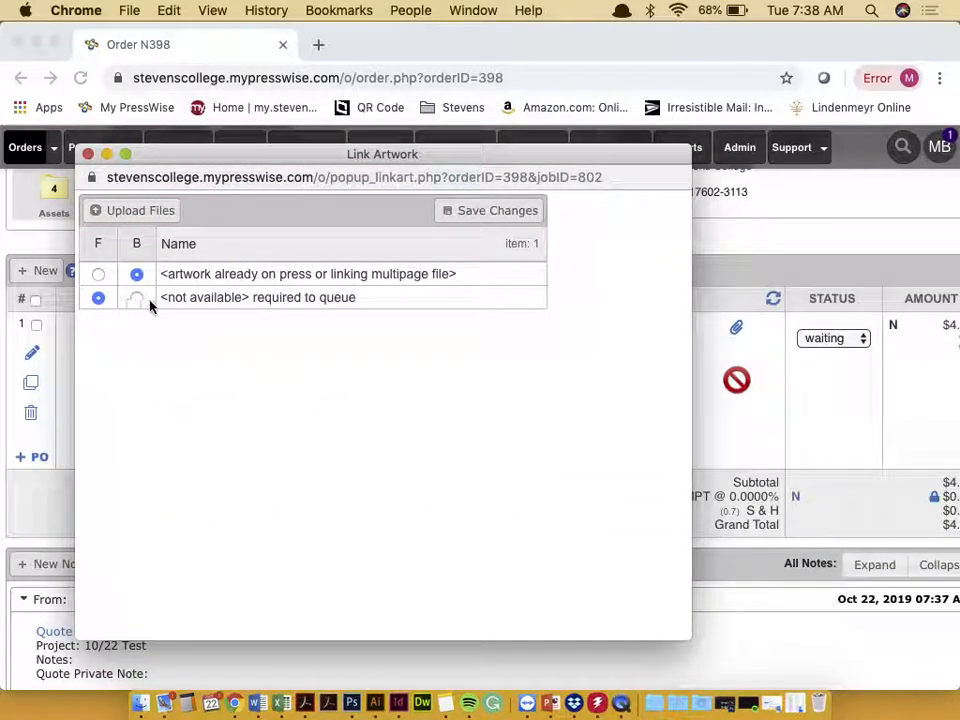
left_click(99, 275)
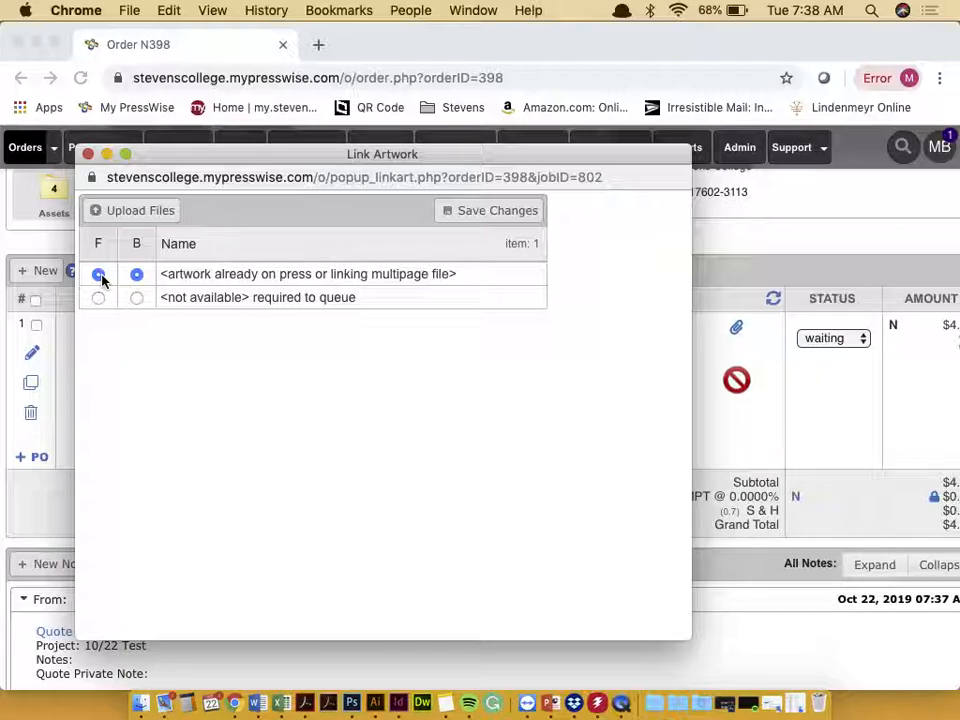
Step: Upload Stamp.pdf from the Desktop as the business card's front artwork and save the artwork changes
left_click(123, 211)
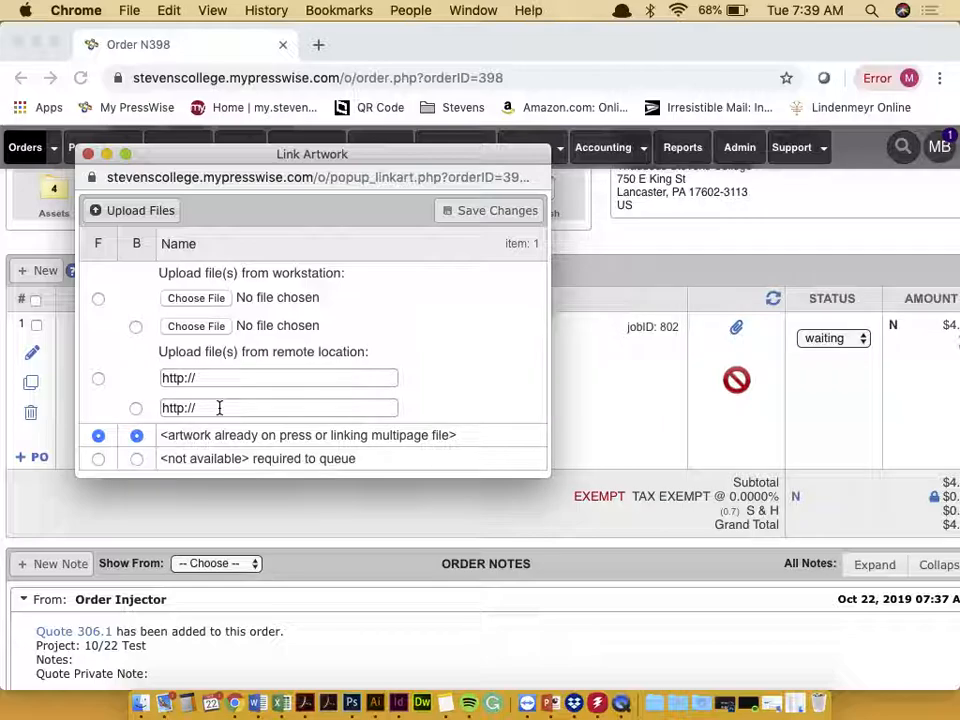
left_click(98, 298)
left_click(214, 300)
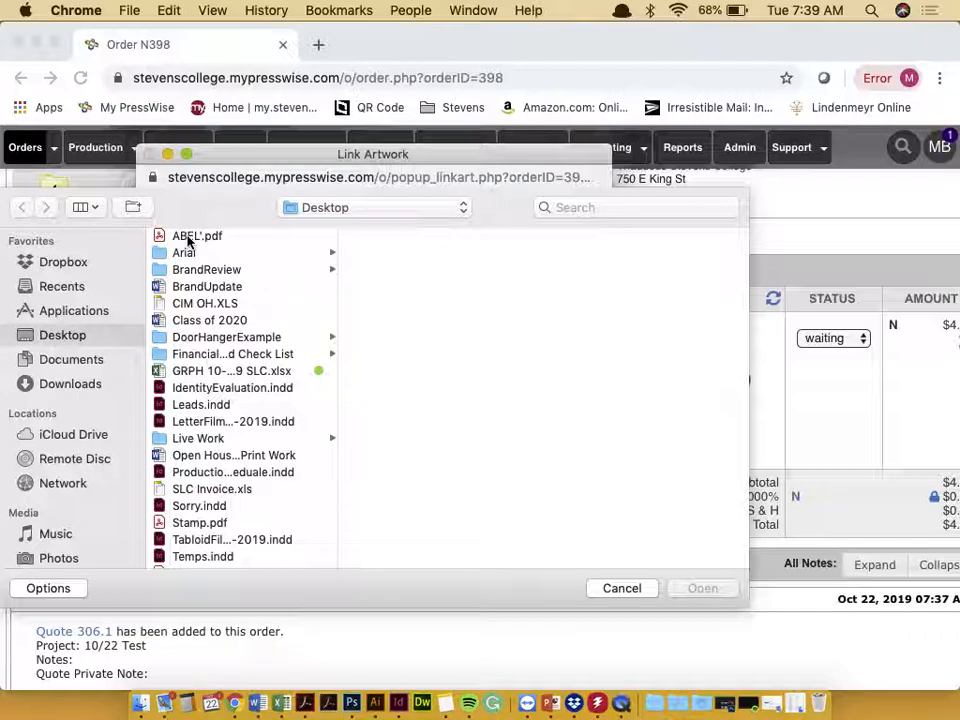
key("F11")
left_click_drag(783, 551, 440, 360)
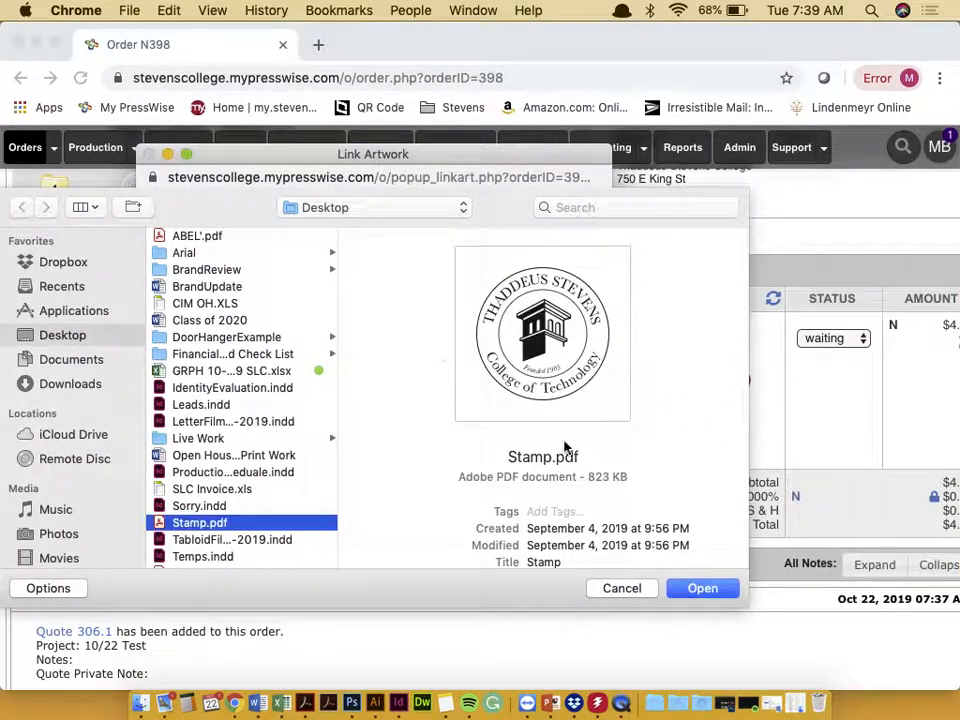
left_click(675, 589)
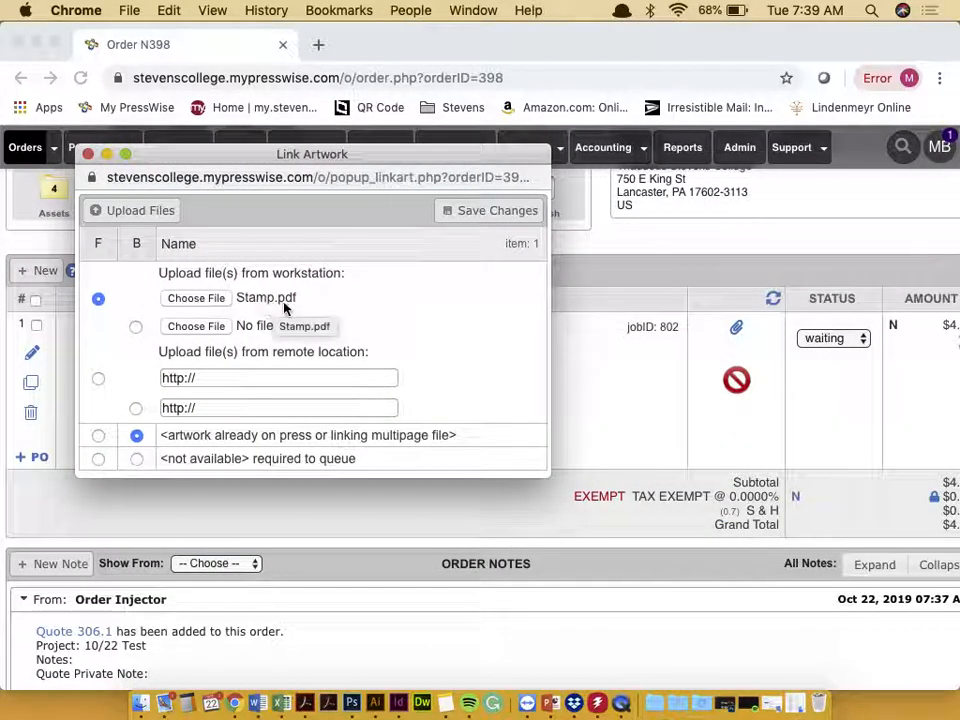
left_click(472, 212)
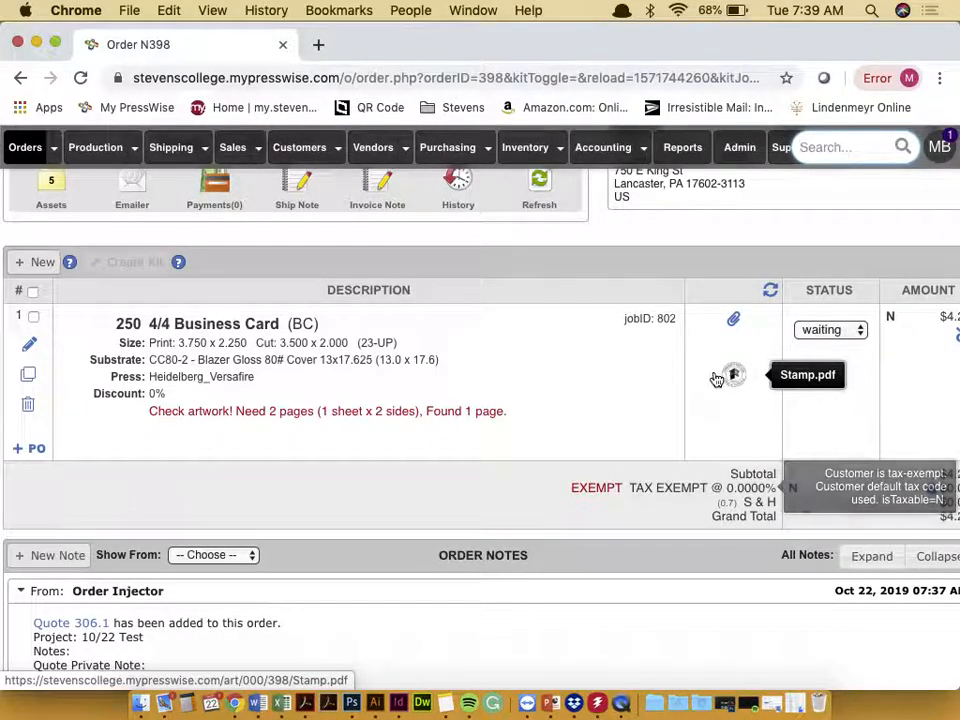
Step: Link Stamp.pdf as the back artwork of the order's 4/4 Business Card item and save the artwork changes
left_click(733, 319)
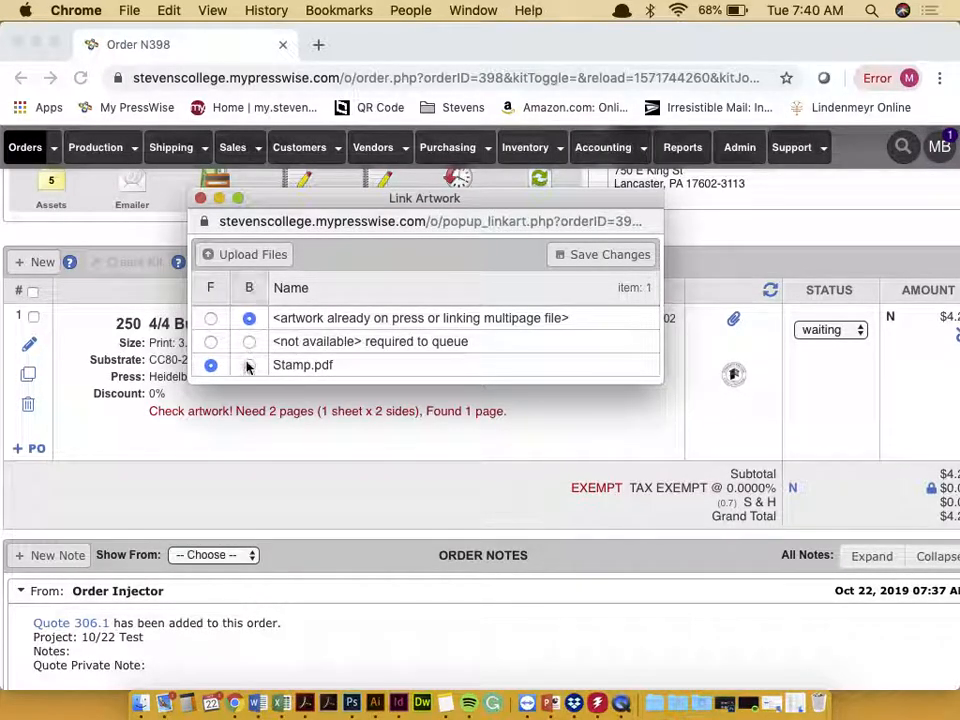
left_click(247, 366)
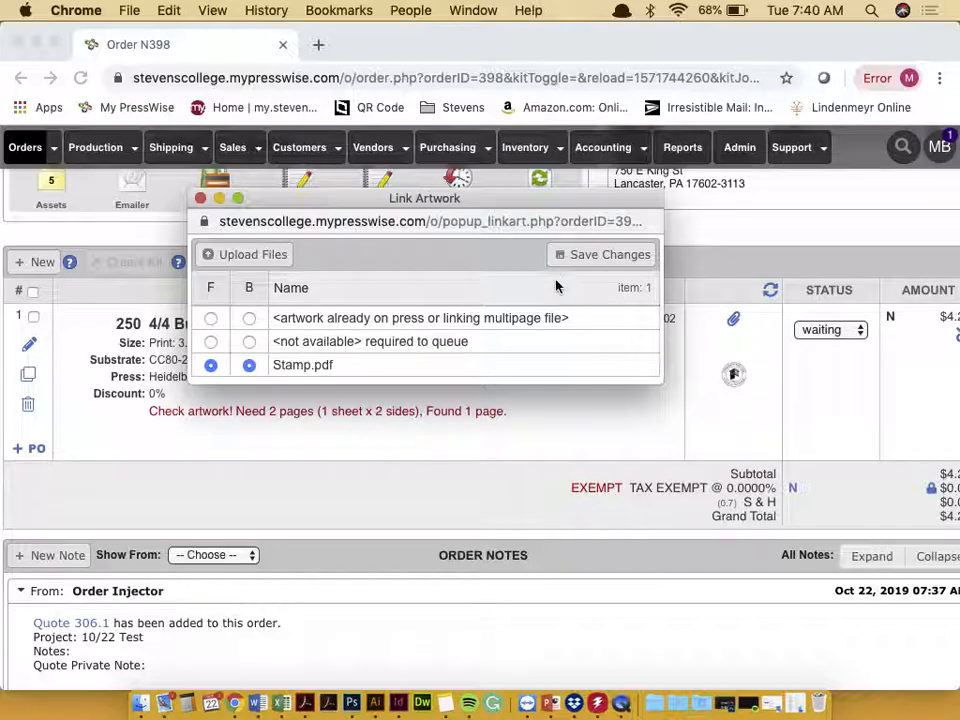
left_click(622, 262)
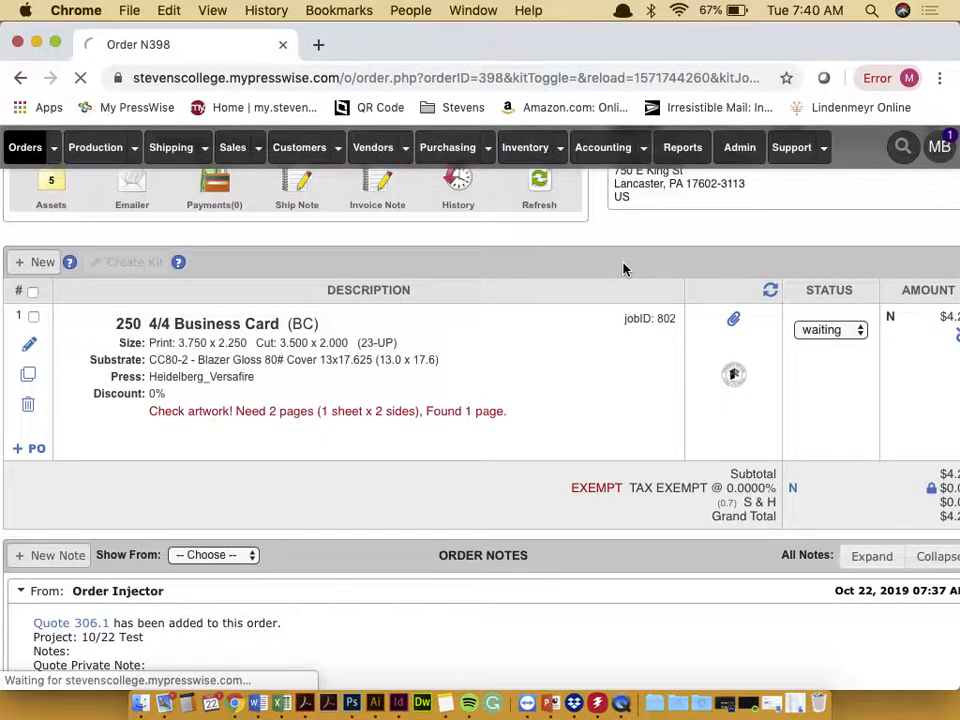
scroll(507, 388, "down", 5)
scroll(507, 388, "up", 2)
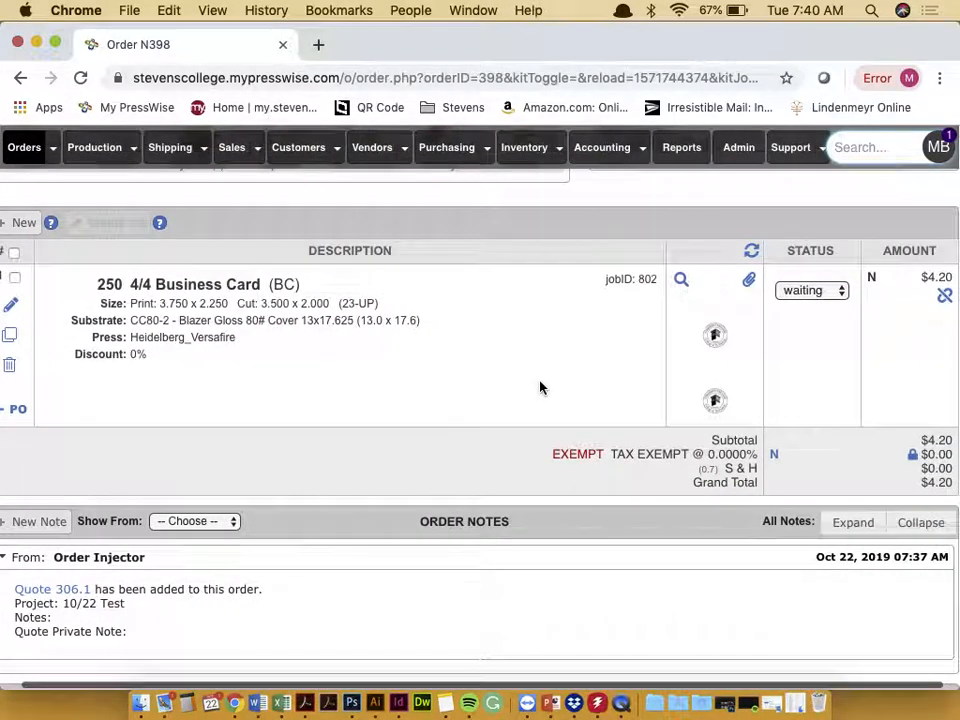
Step: Review the order's details and set the 4/4 Business Card item's status to accepted
scroll(540, 388, "up", 4)
scroll(540, 388, "up", 6)
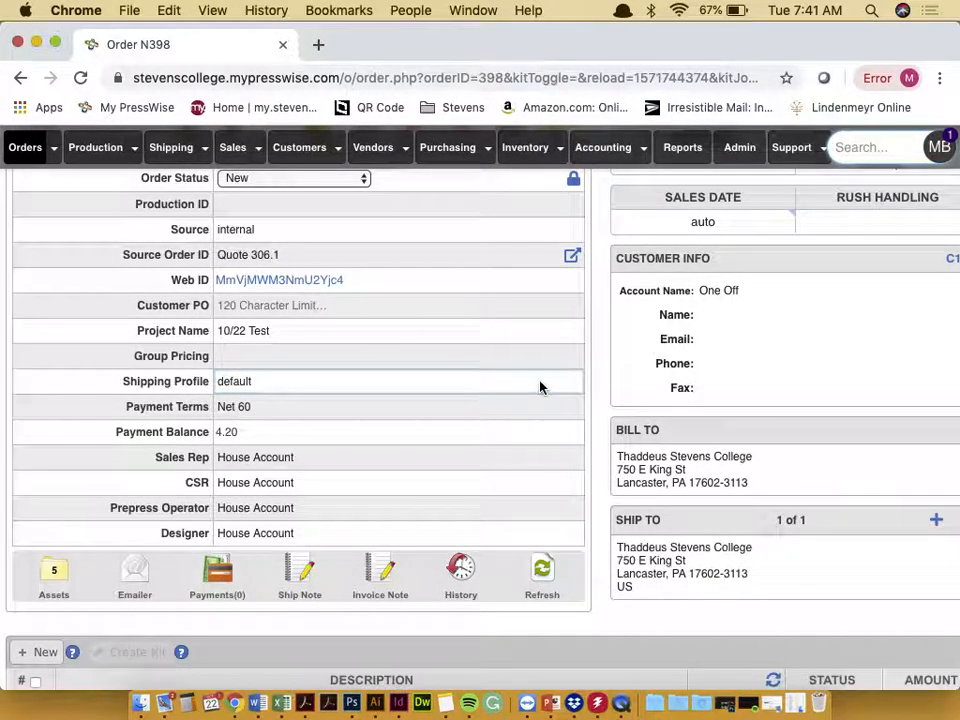
scroll(540, 388, "down", 10)
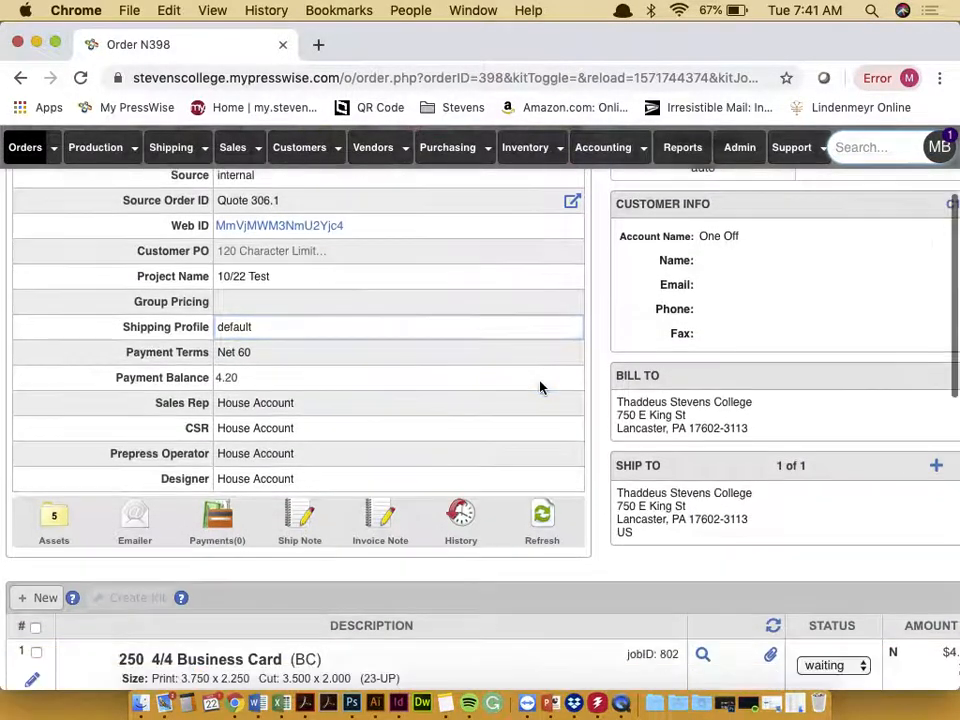
scroll(540, 394, "up", 10)
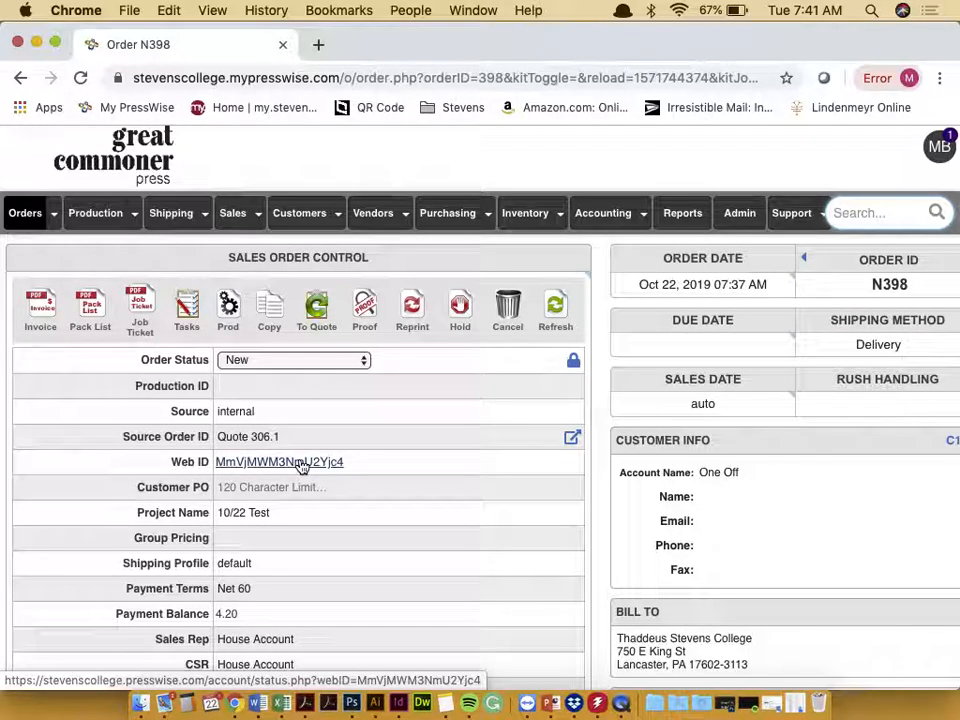
scroll(489, 440, "down", 5)
scroll(489, 444, "down", 2)
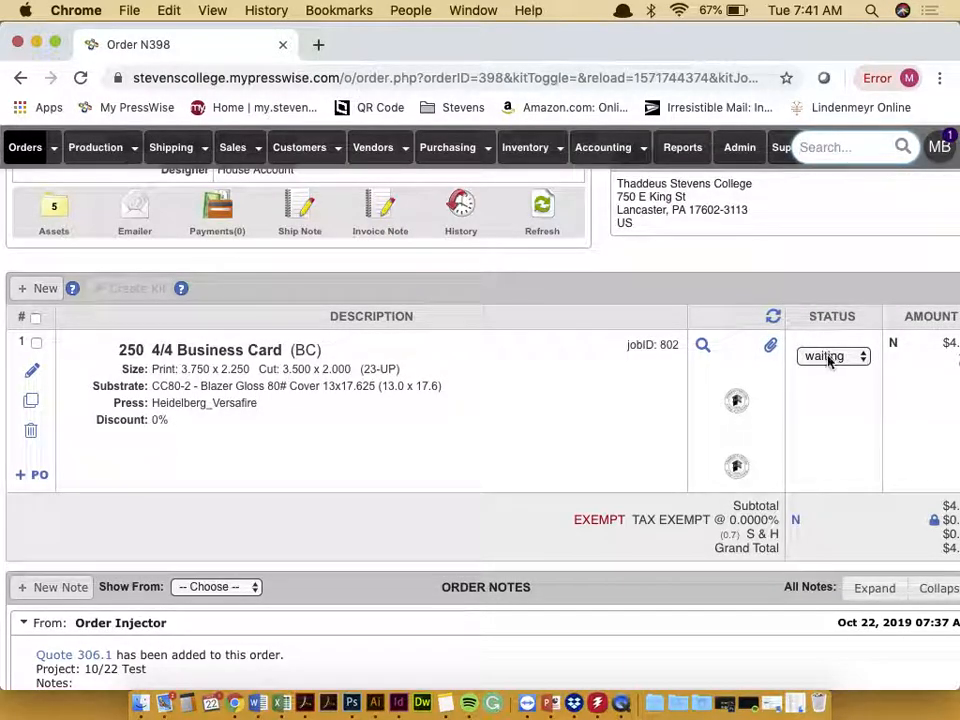
left_click(828, 358)
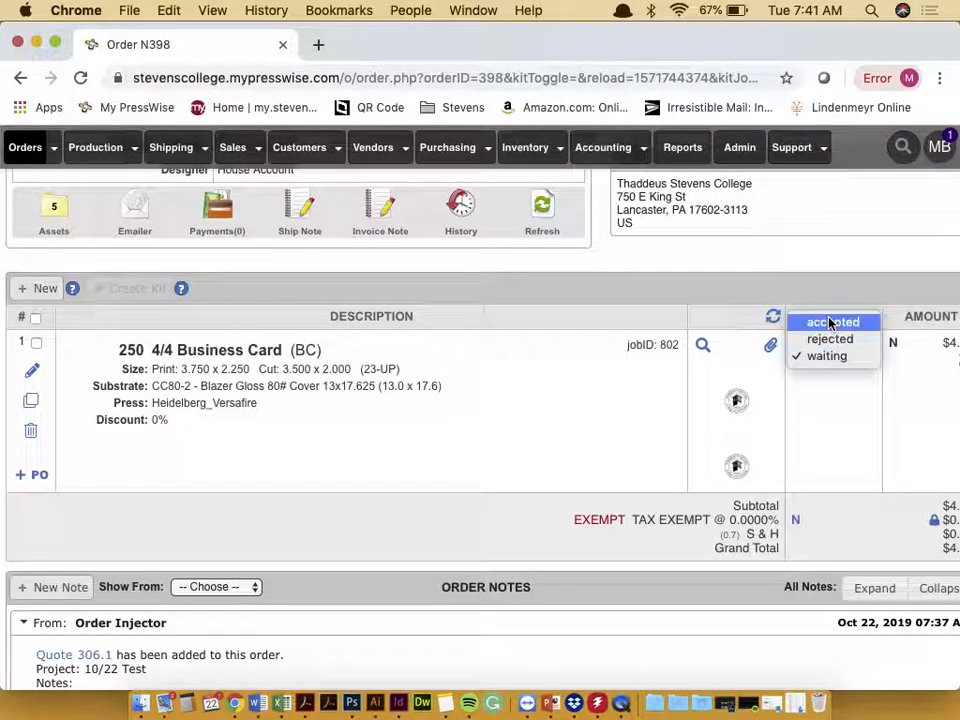
left_click(828, 322)
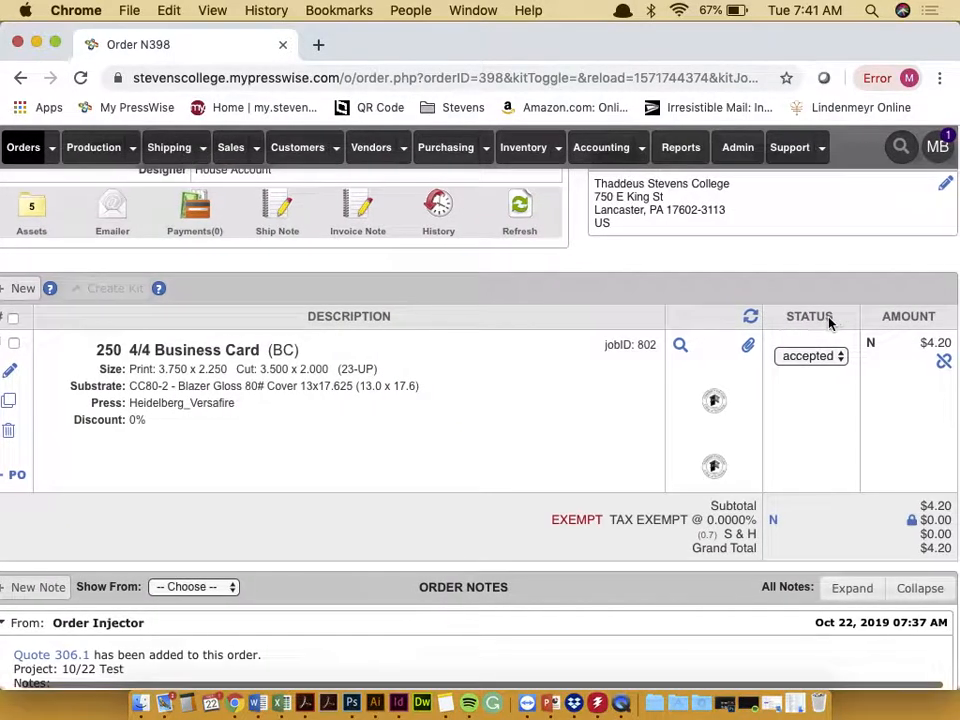
Step: Set the order's due date to Oct 23, 2019 06:00 PM
scroll(718, 357, "down", 10)
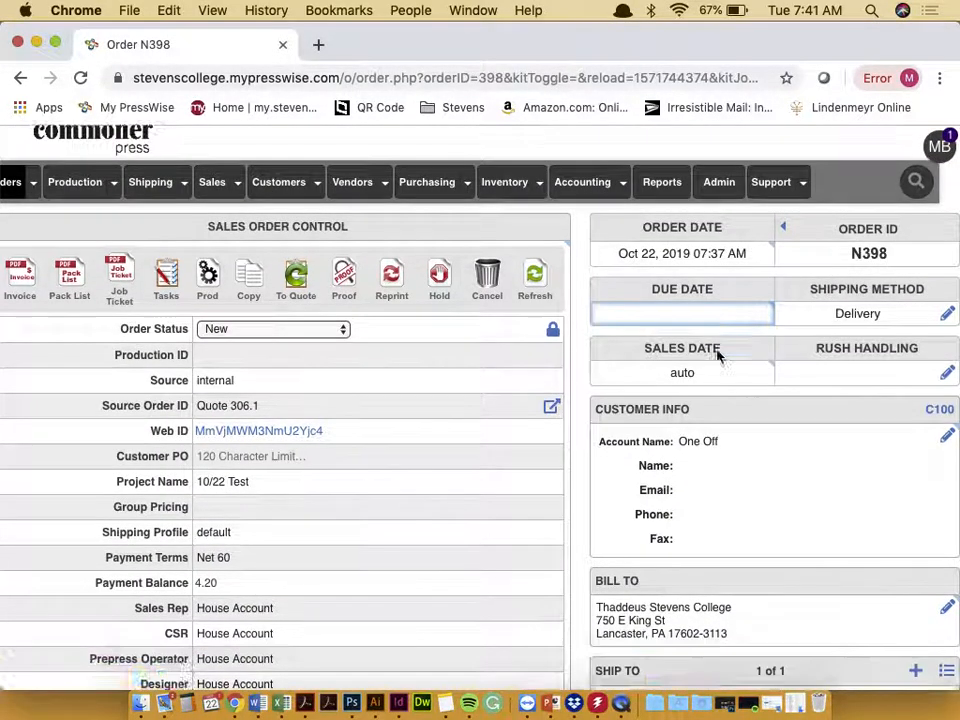
scroll(717, 357, "up", 3)
scroll(709, 275, "up", 1)
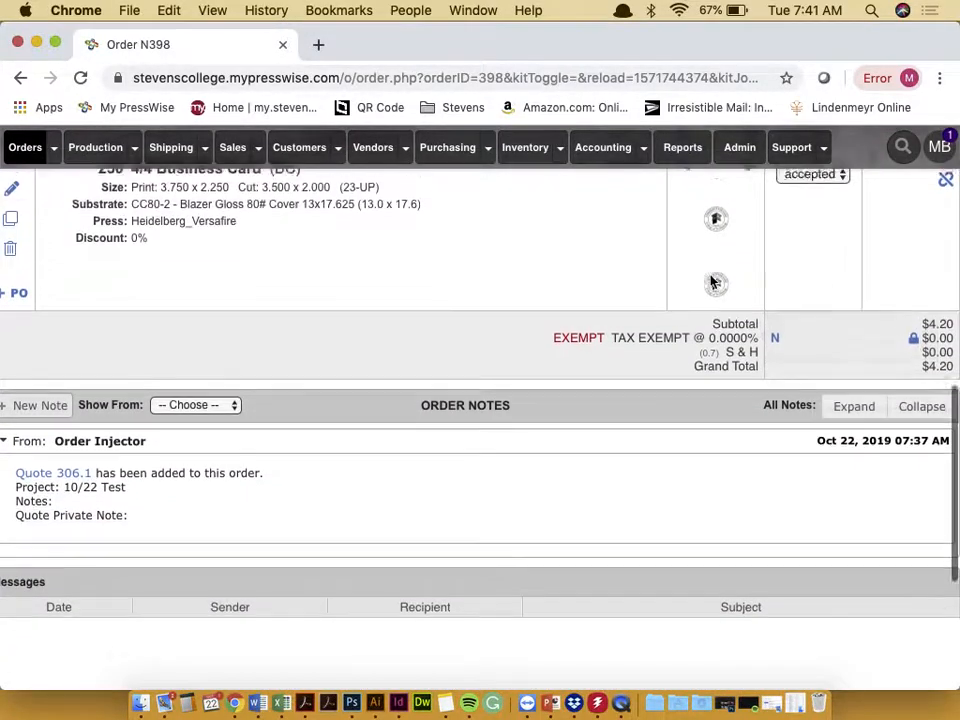
scroll(710, 272, "up", 10)
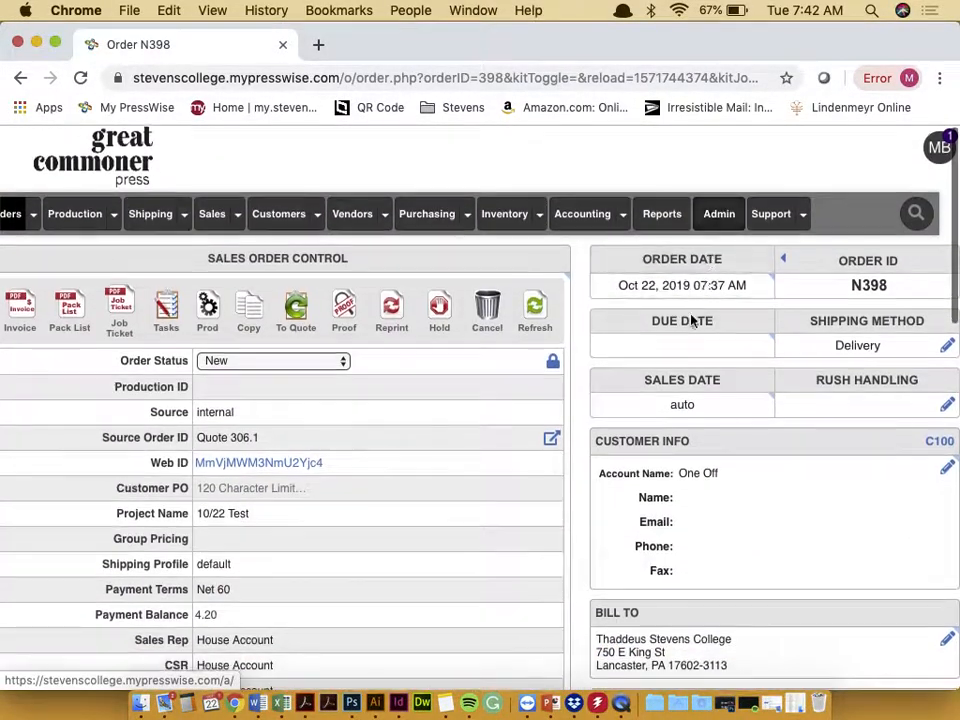
left_click(690, 345)
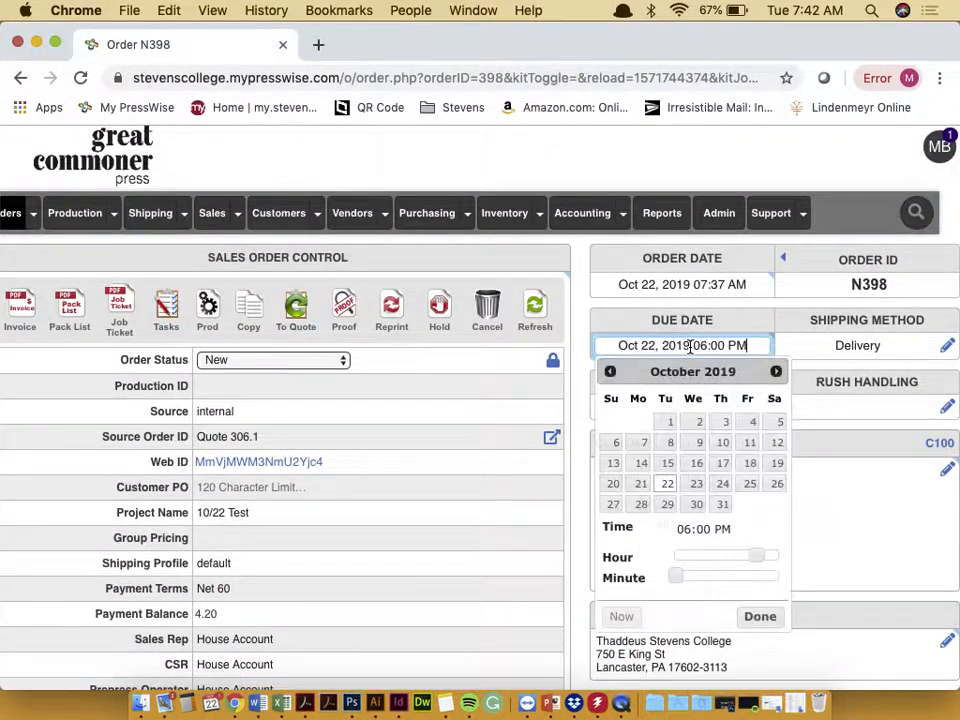
left_click(695, 485)
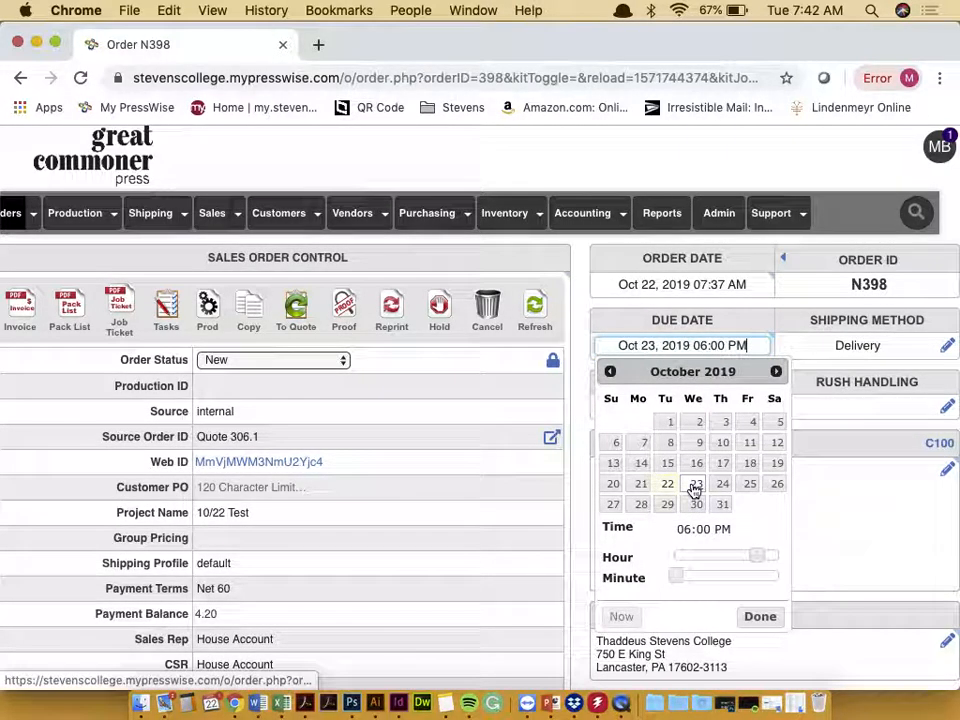
left_click(762, 618)
Step: Fill the order's Customer PO with the suggested value TEST2
scroll(675, 553, "down", 5)
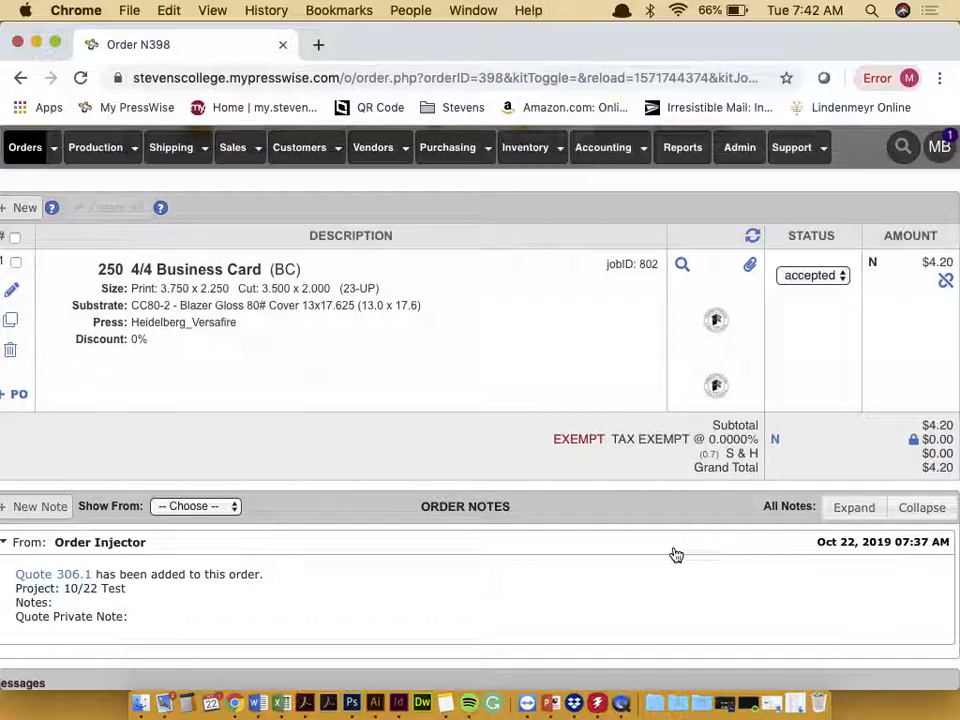
scroll(675, 553, "up", 10)
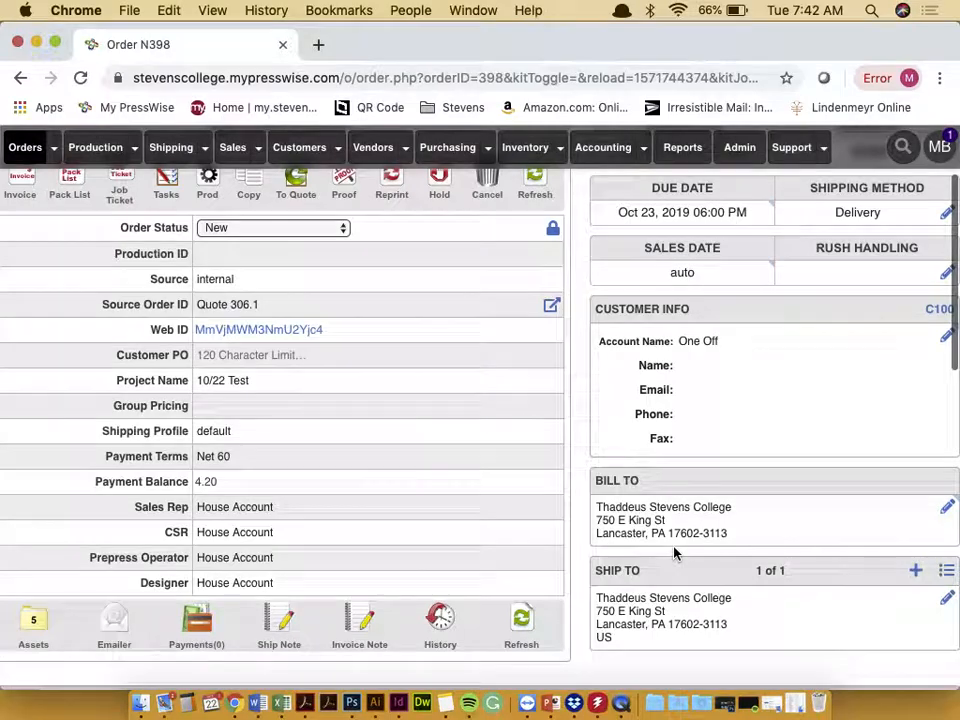
left_click(275, 357)
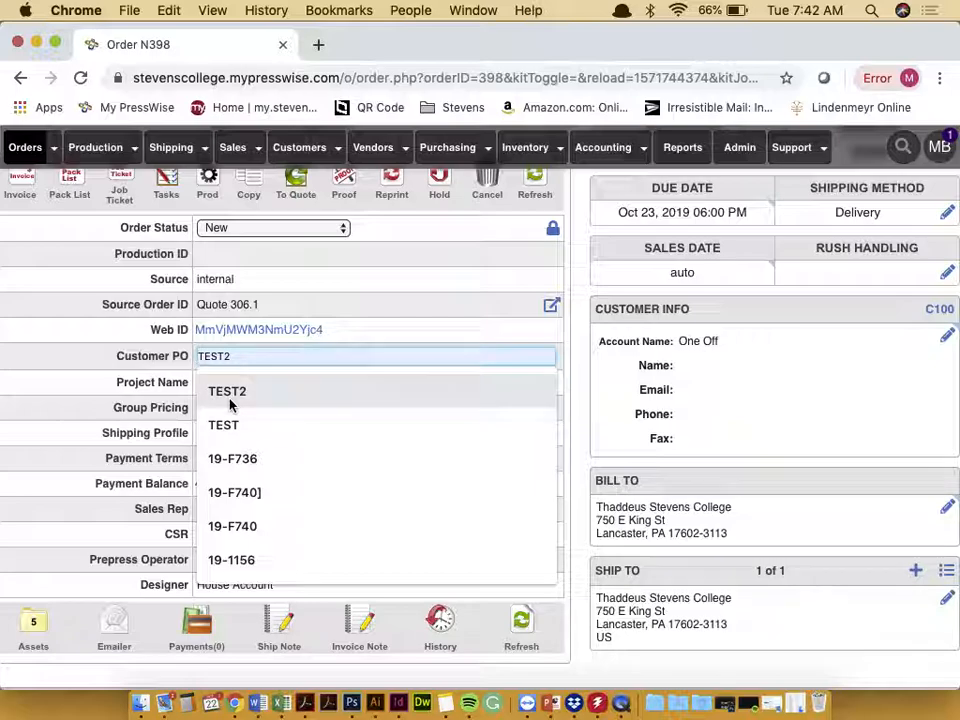
left_click(229, 404)
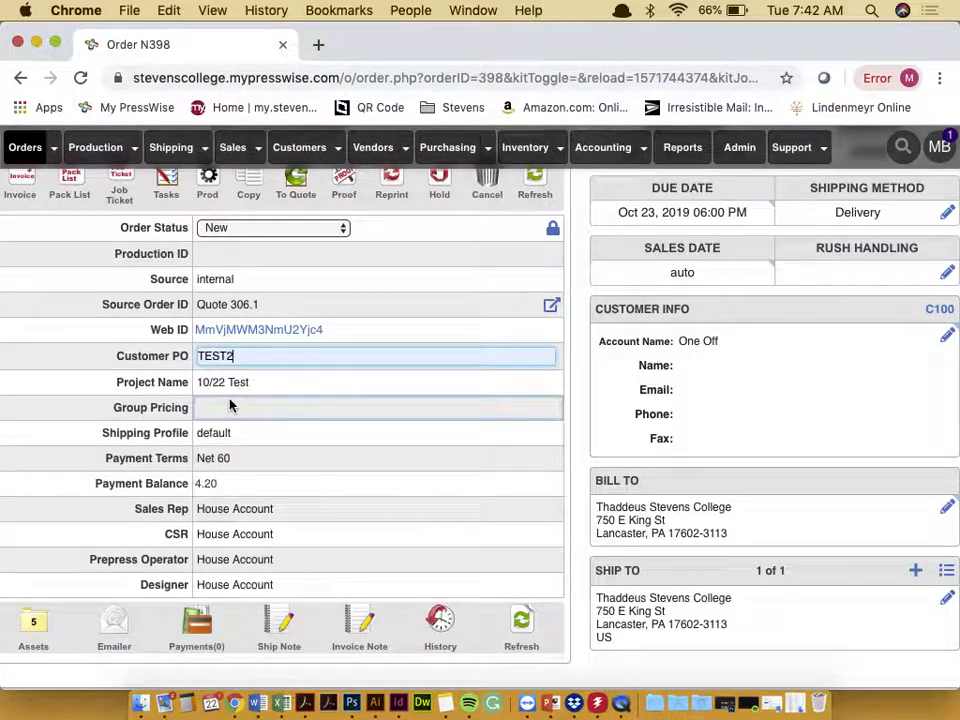
Step: Send the business card order to production and confirm the request
scroll(229, 362, "up", 3)
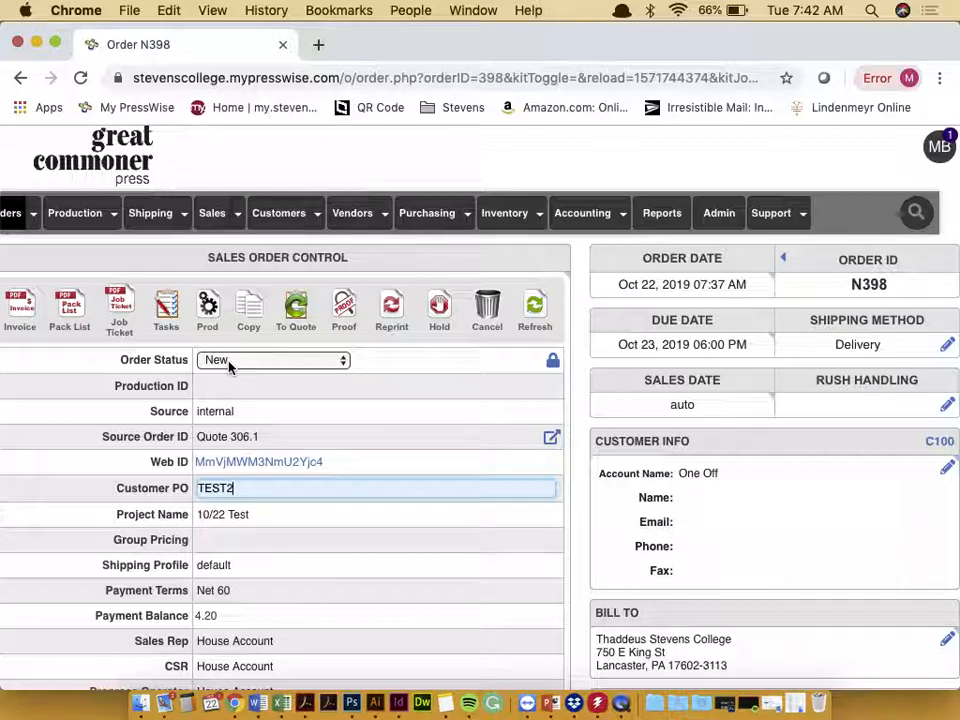
left_click(208, 310)
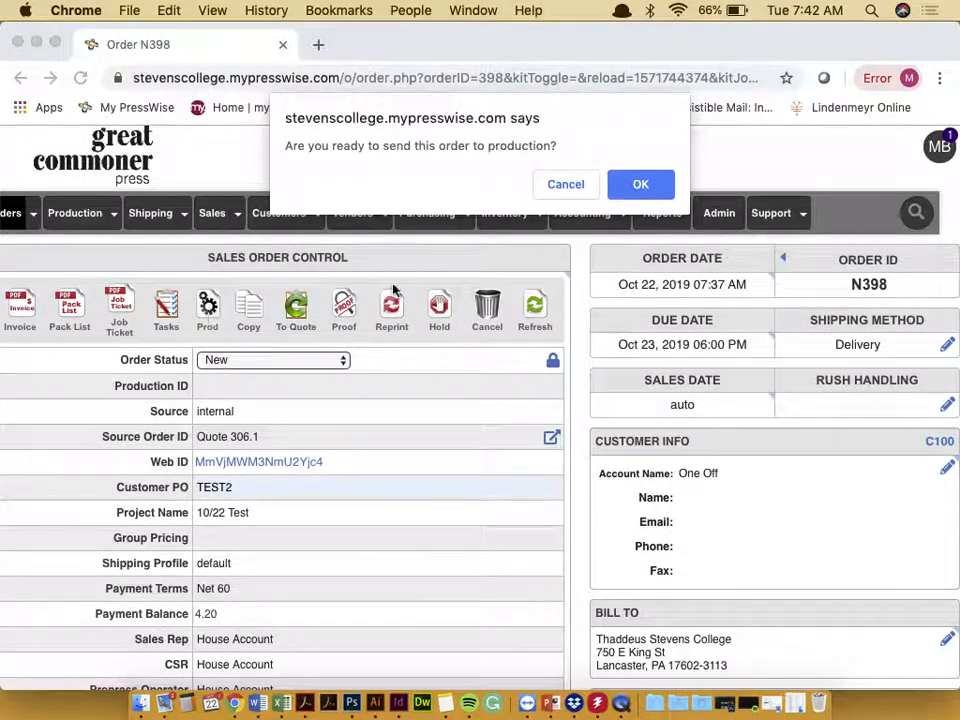
left_click(639, 184)
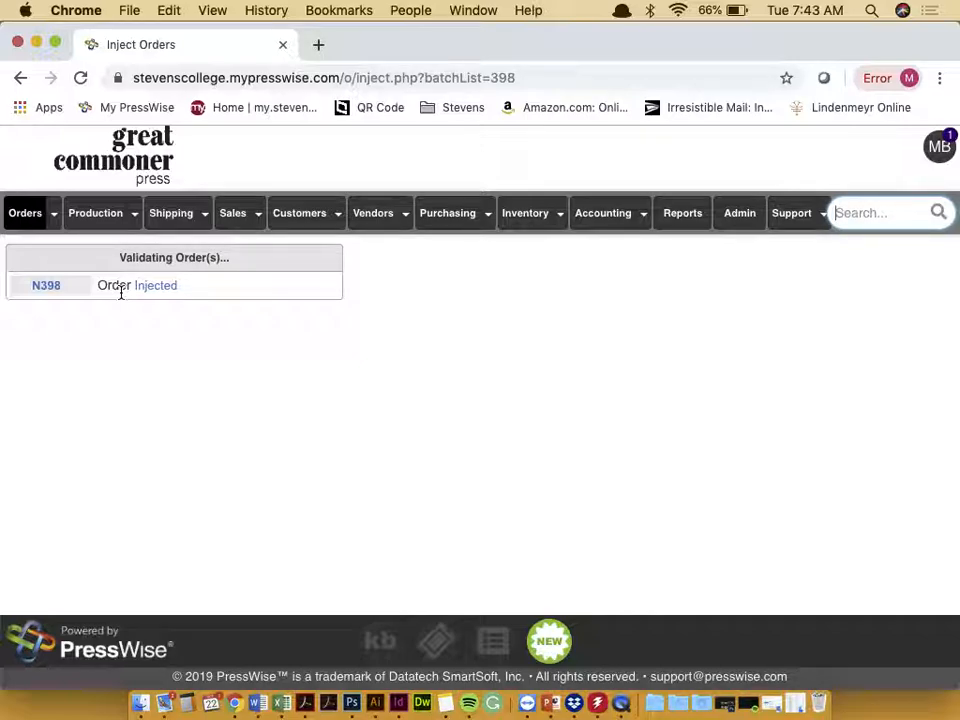
Step: List all pending production jobs and open the One Off customer's 250 business card job marked TEST2
left_click(95, 215)
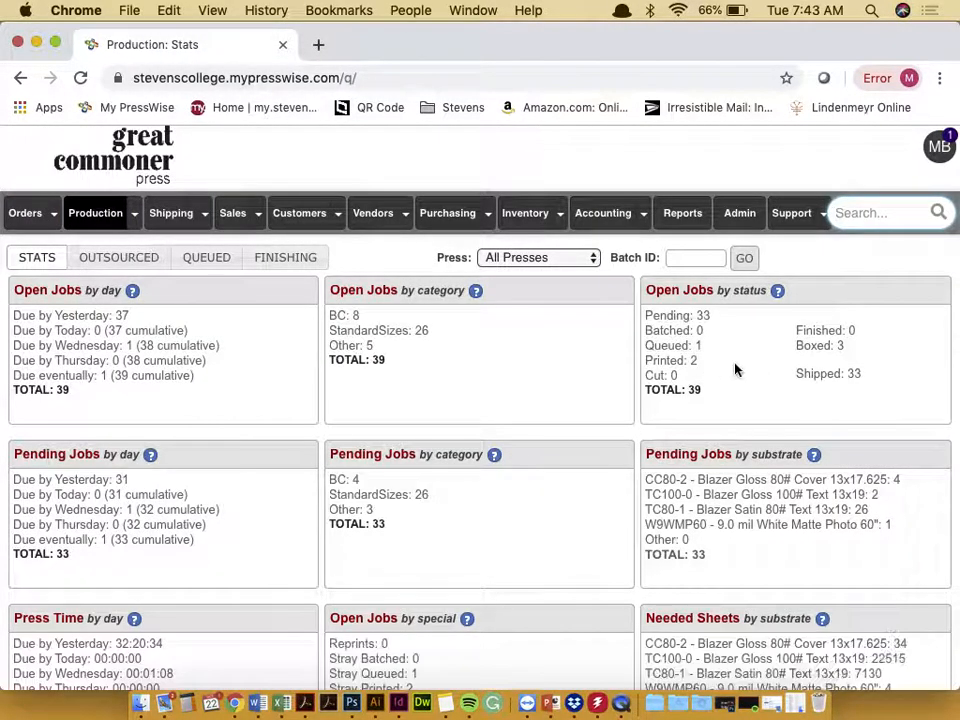
left_click(670, 323)
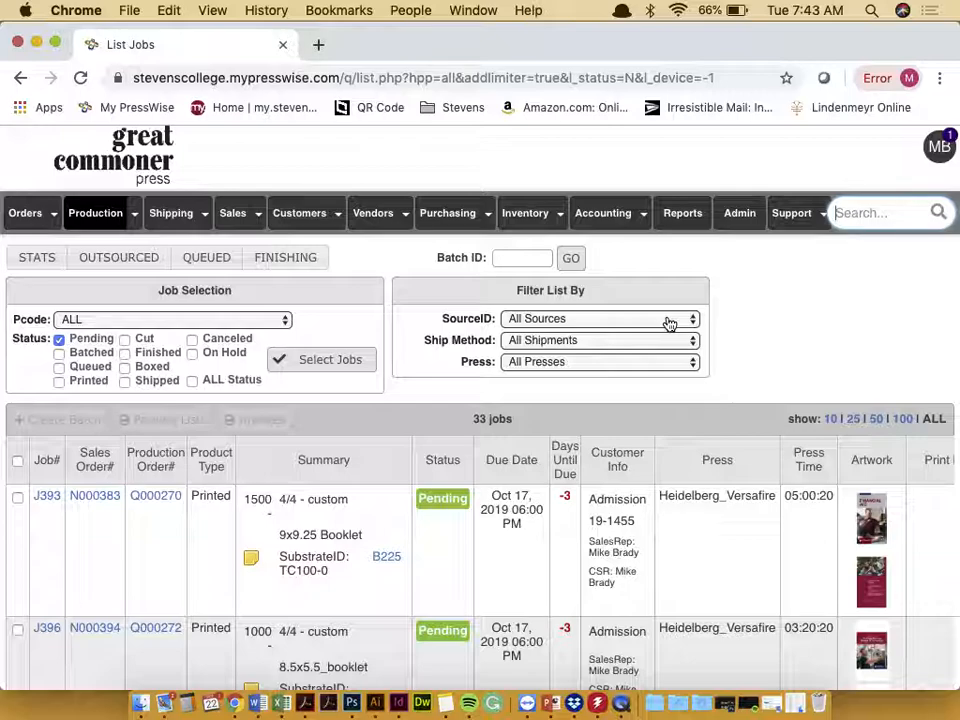
scroll(645, 561, "down", 5)
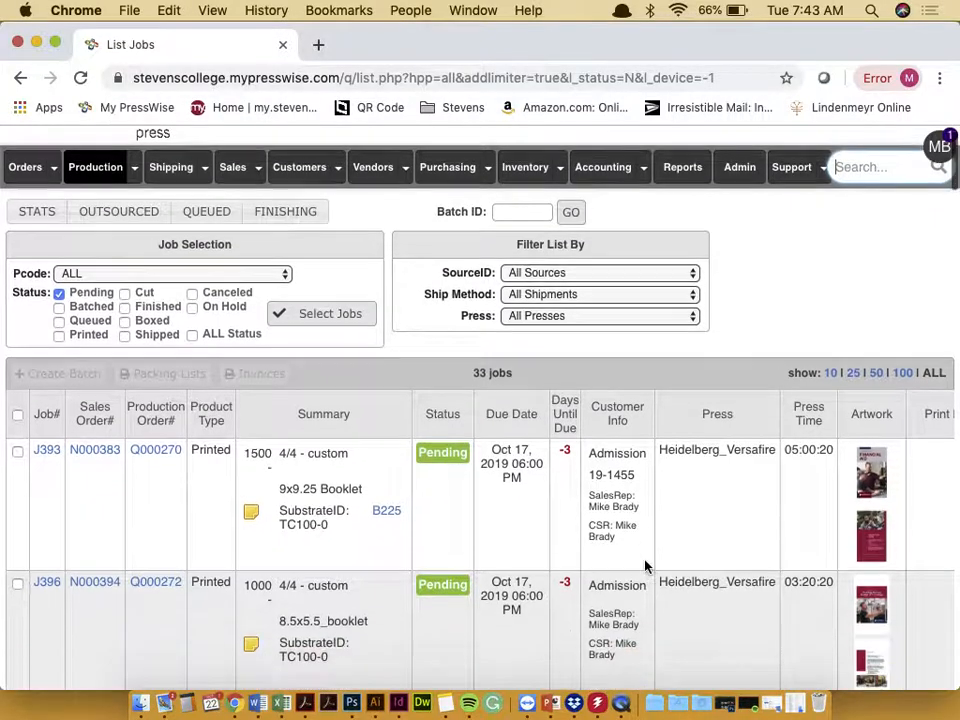
scroll(645, 561, "down", 20)
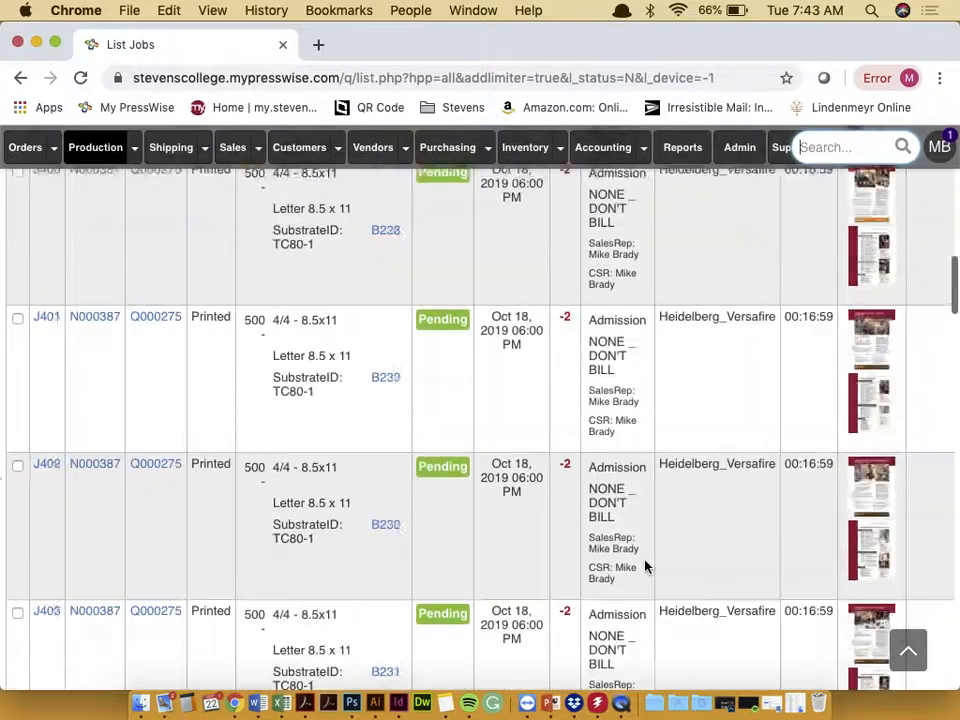
scroll(645, 566, "down", 10)
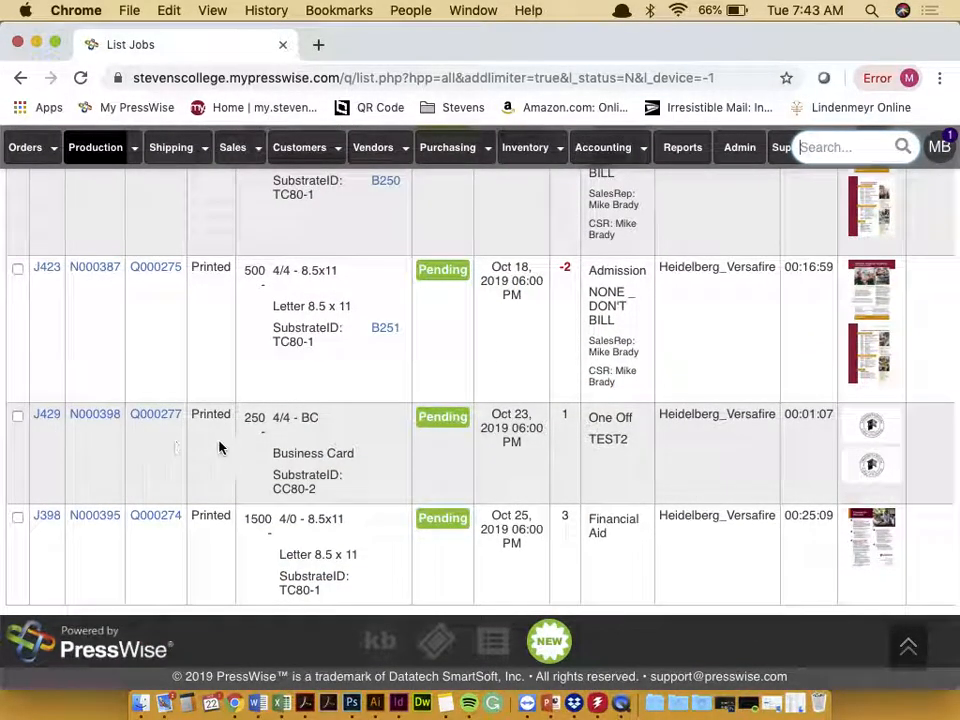
left_click(51, 419)
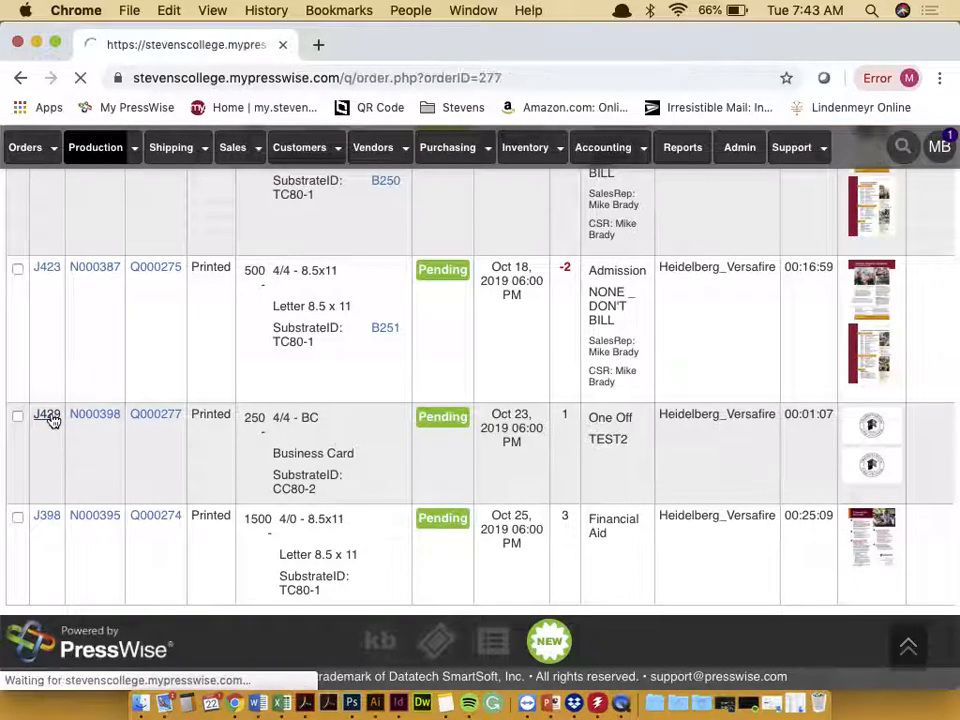
Step: Set the production status of the 250 4/4 Business Card item to Boxed
scroll(113, 446, "down", 3)
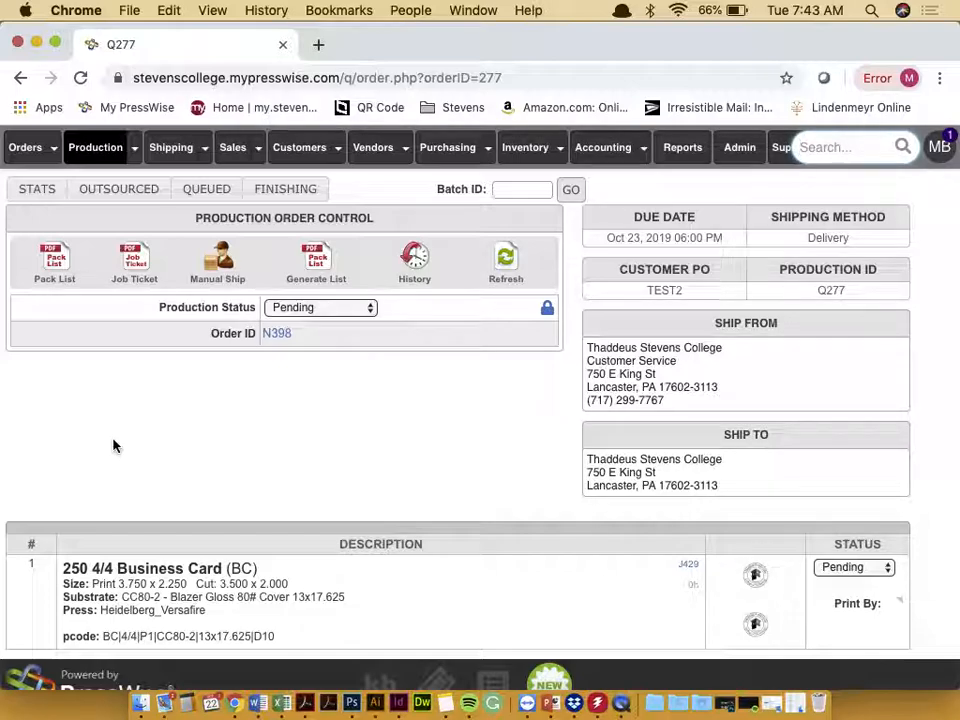
left_click(850, 568)
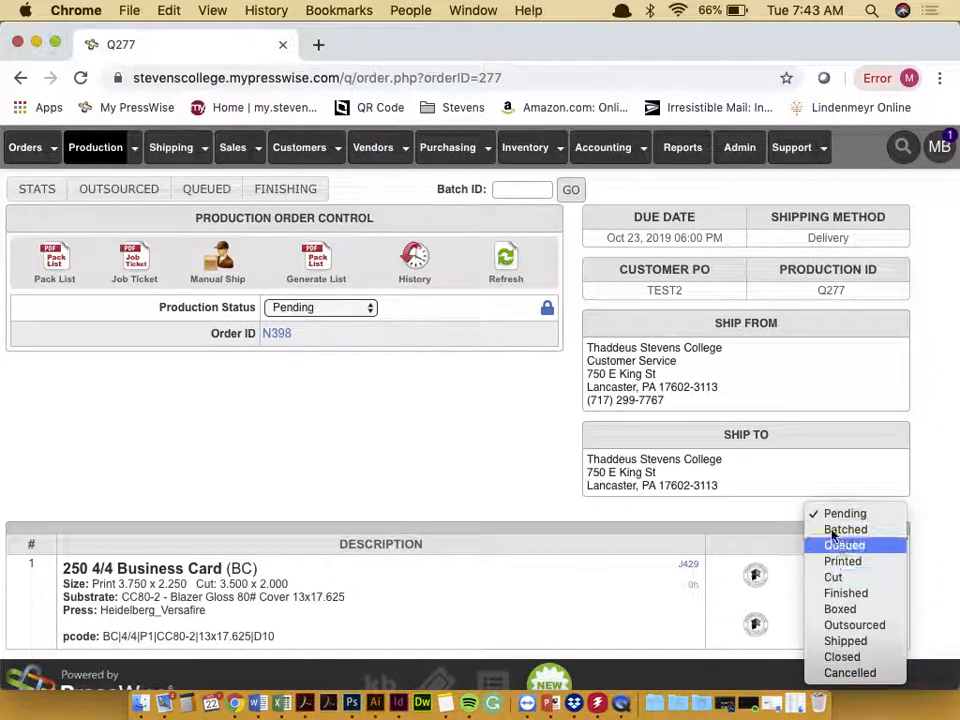
left_click(853, 608)
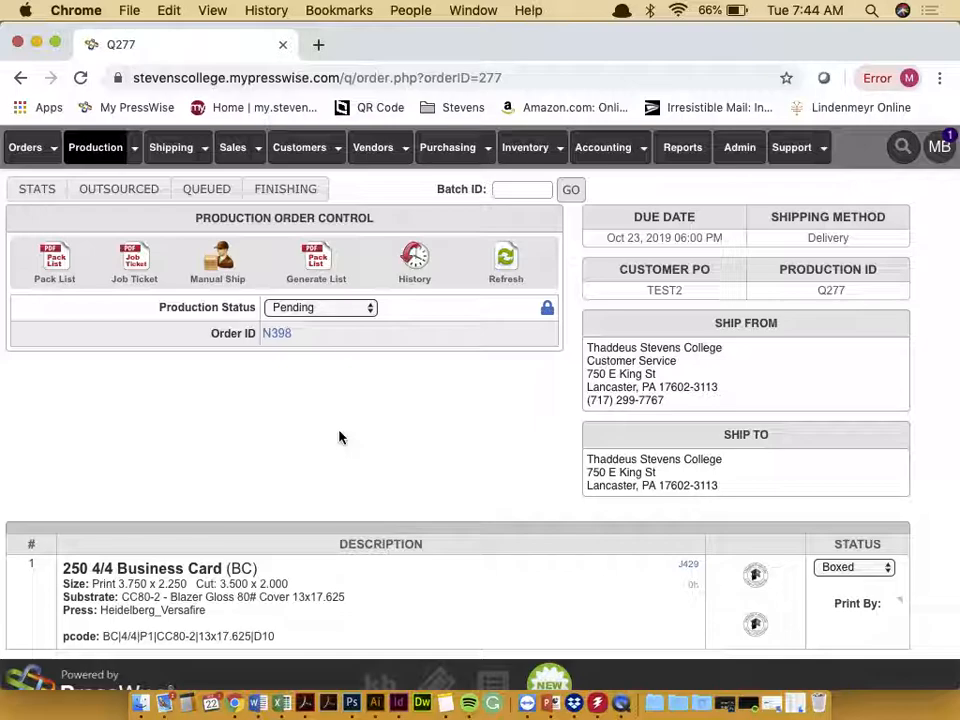
Step: Open the review page for the delivery-ready shipment from Shipping, return to the shipping overview and reopen the review
left_click(169, 148)
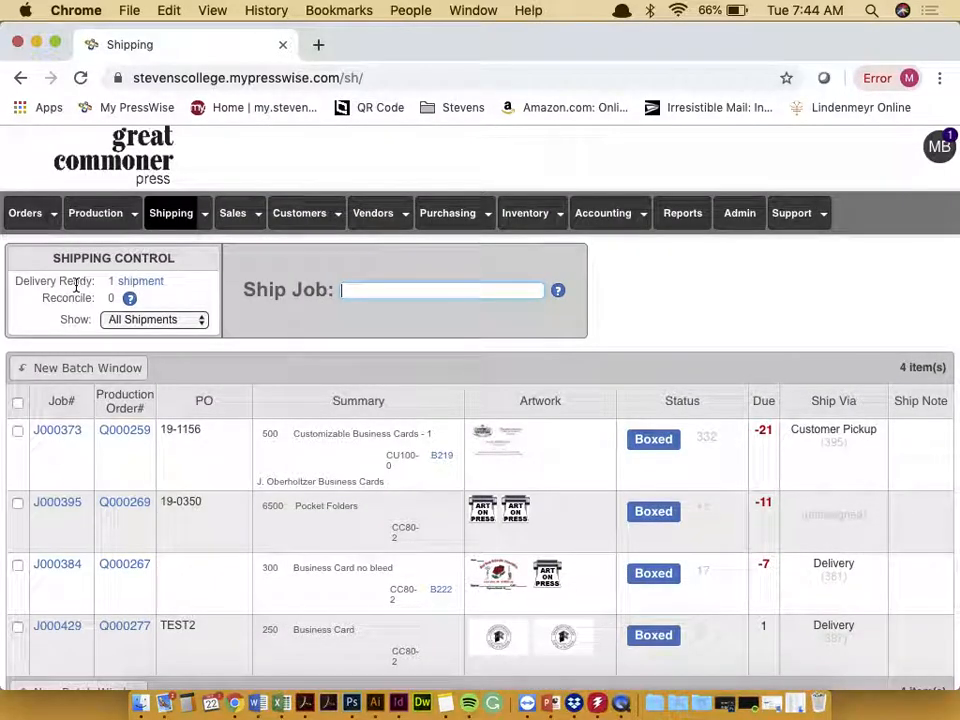
left_click(140, 284)
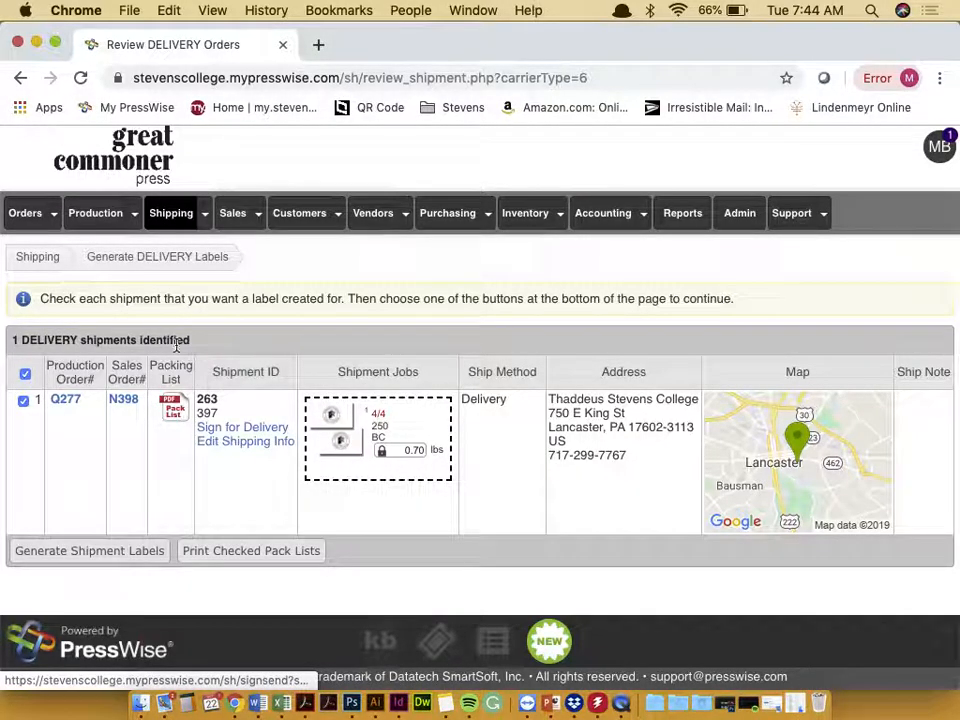
left_click(36, 260)
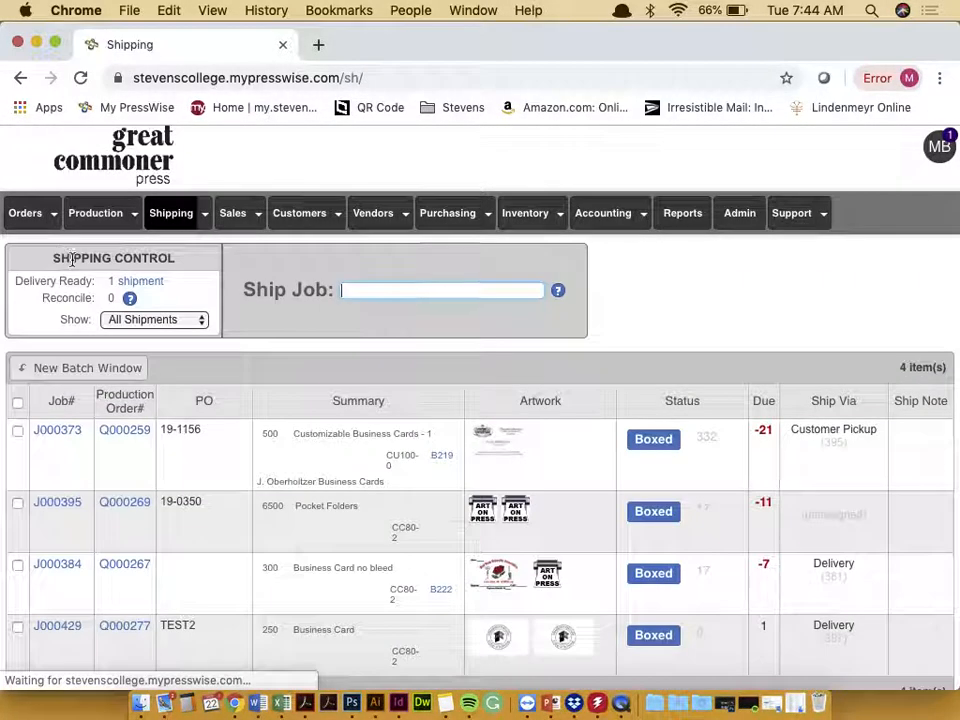
left_click(148, 283)
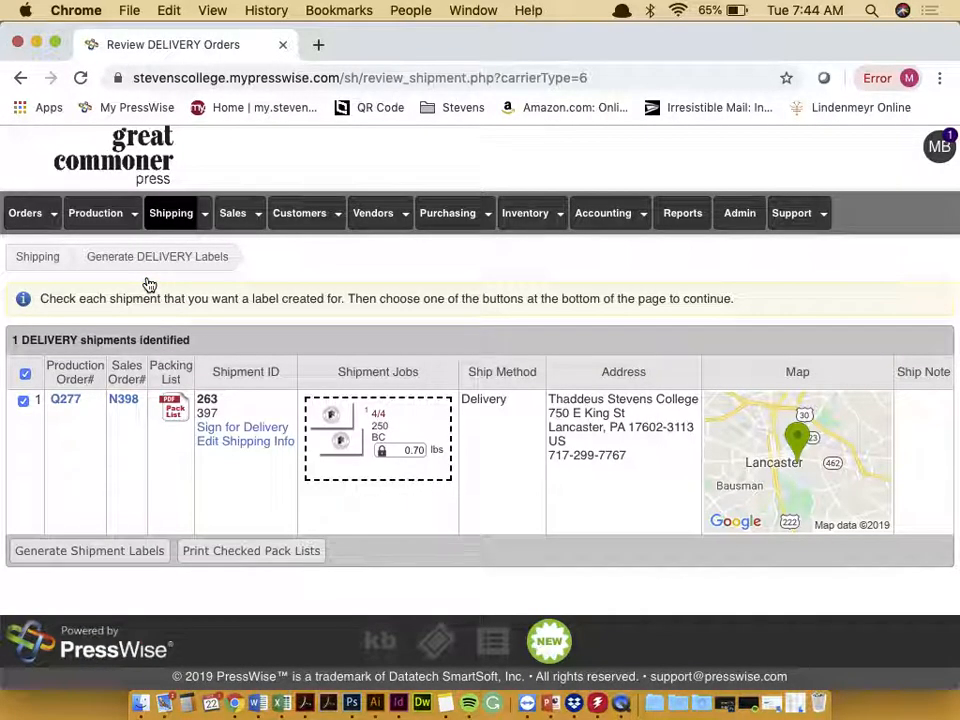
Step: Sign for the delivery-ready business card shipment with a freehand signature and commit it
left_click(229, 431)
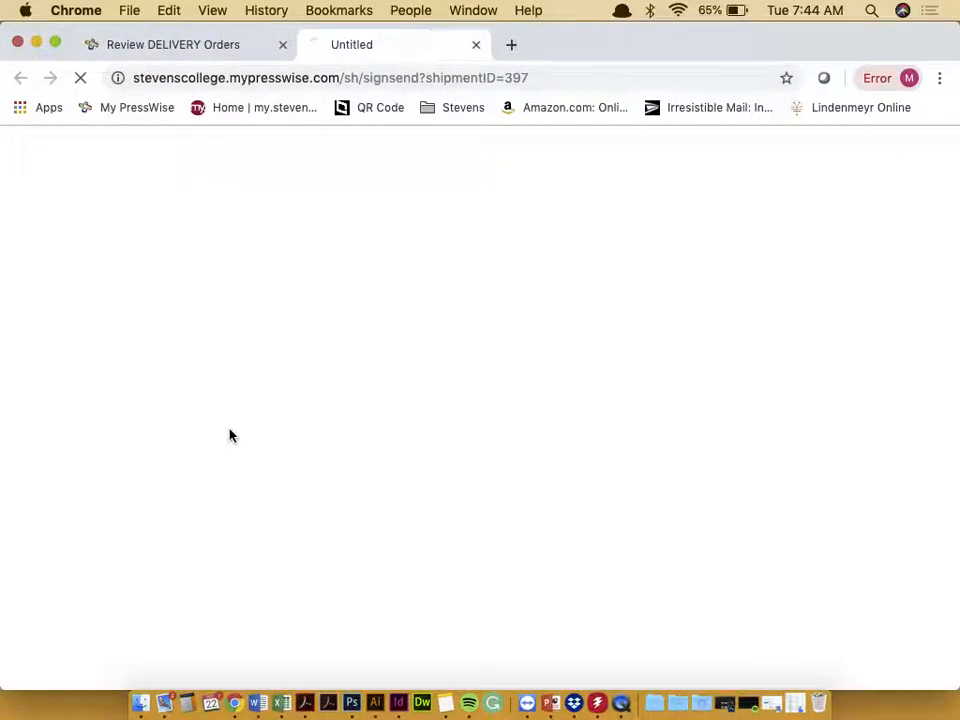
scroll(229, 435, "down", 5)
left_click_drag(229, 430, 486, 416)
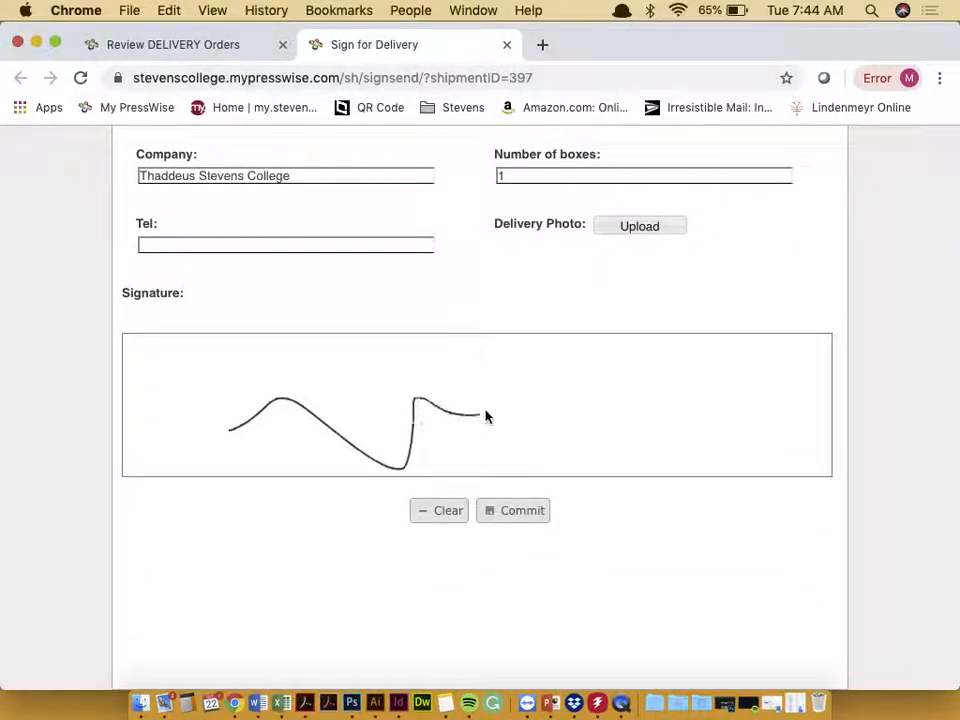
left_click(515, 513)
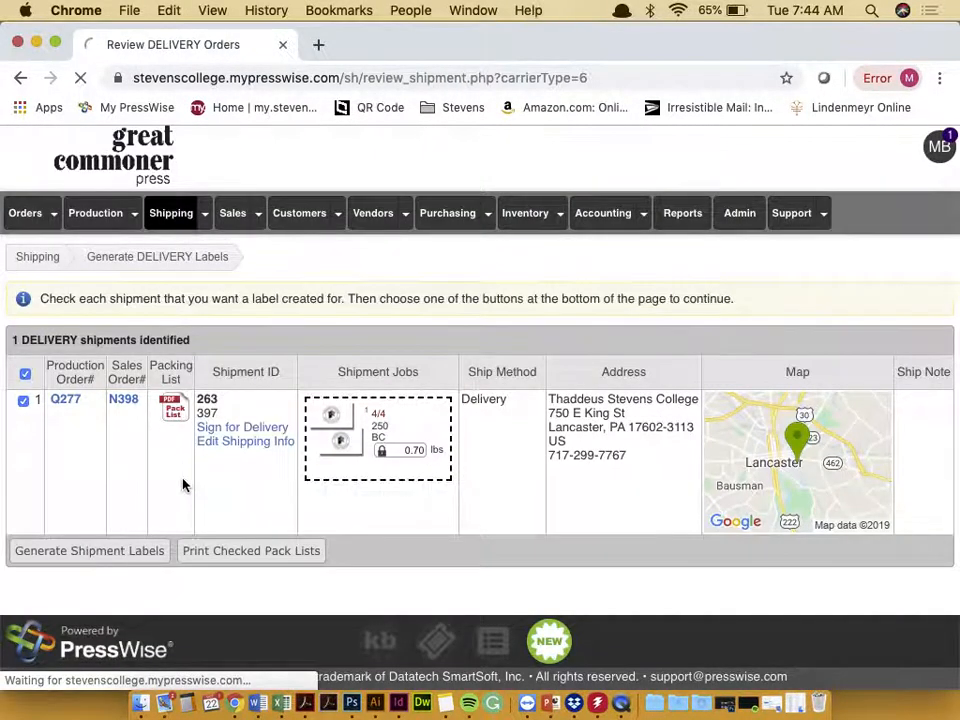
Step: Select the completed TEST2 delivery shipment among the shipments awaiting reconciliation and queue it for reconcile
left_click(37, 257)
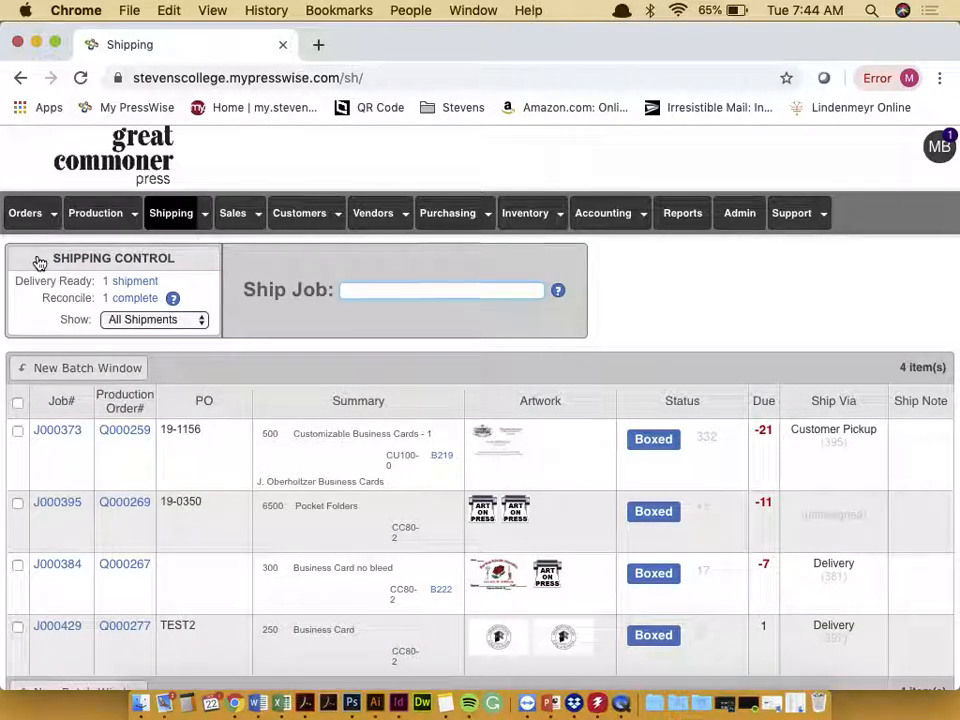
left_click(135, 298)
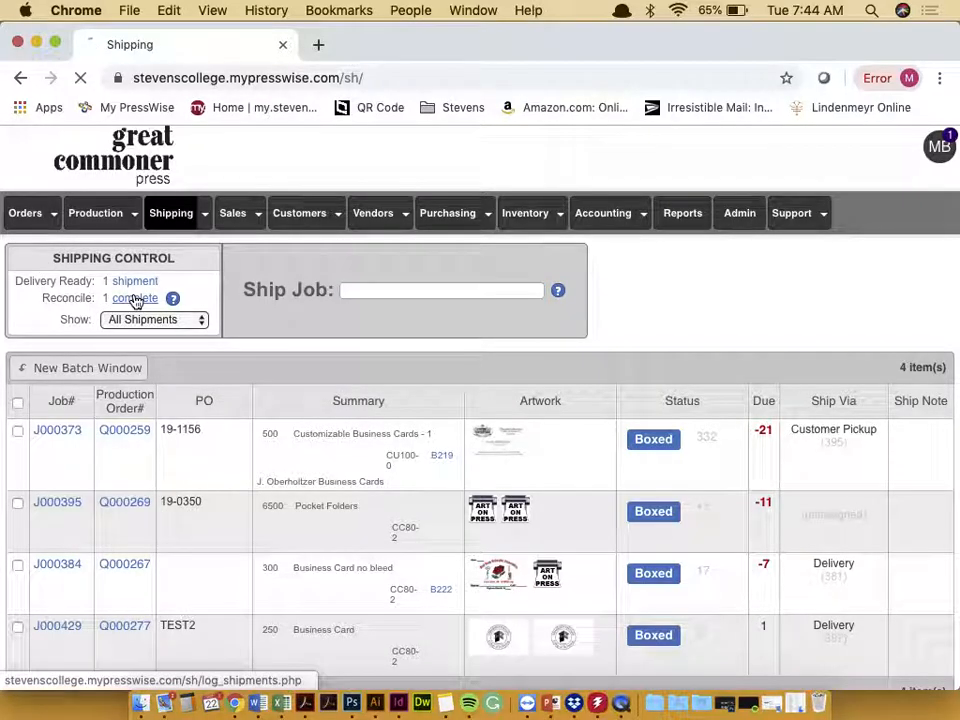
left_click(19, 335)
left_click(60, 298)
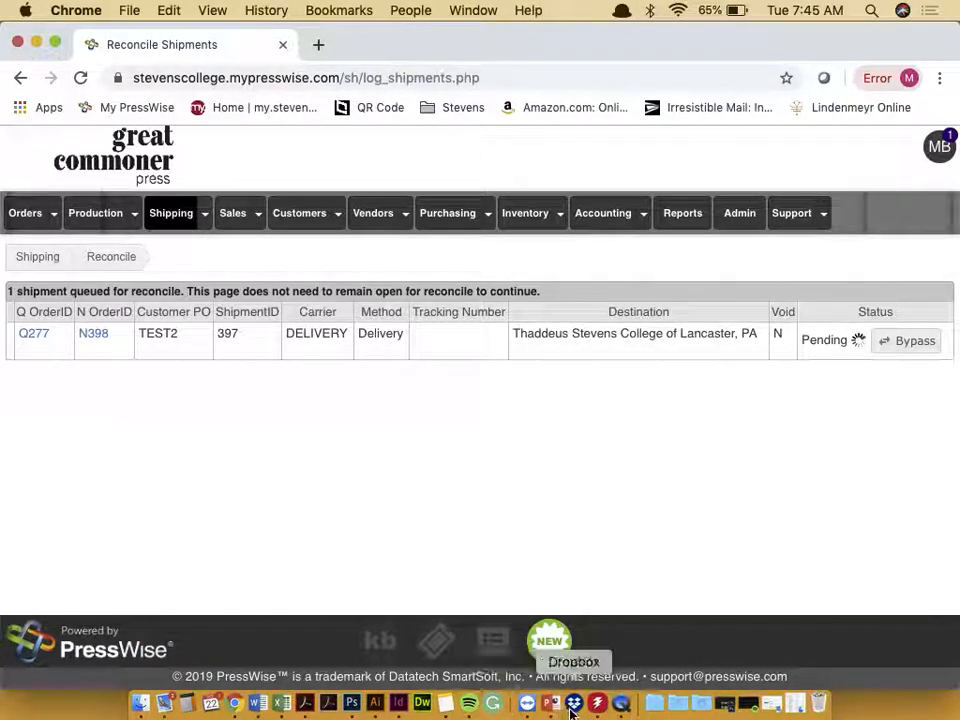
left_click(622, 707)
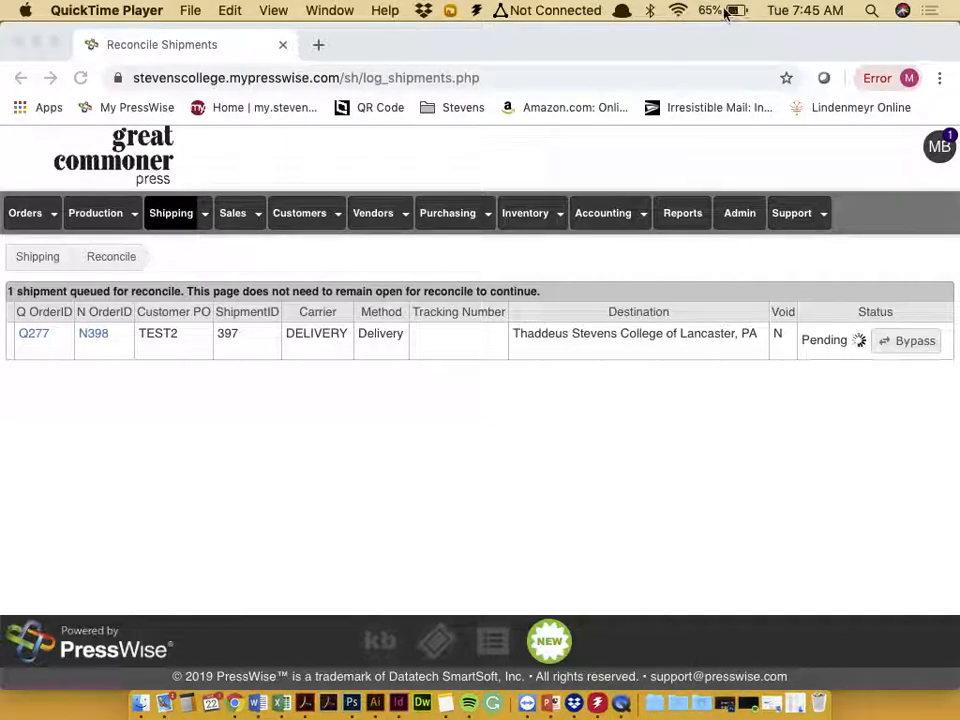